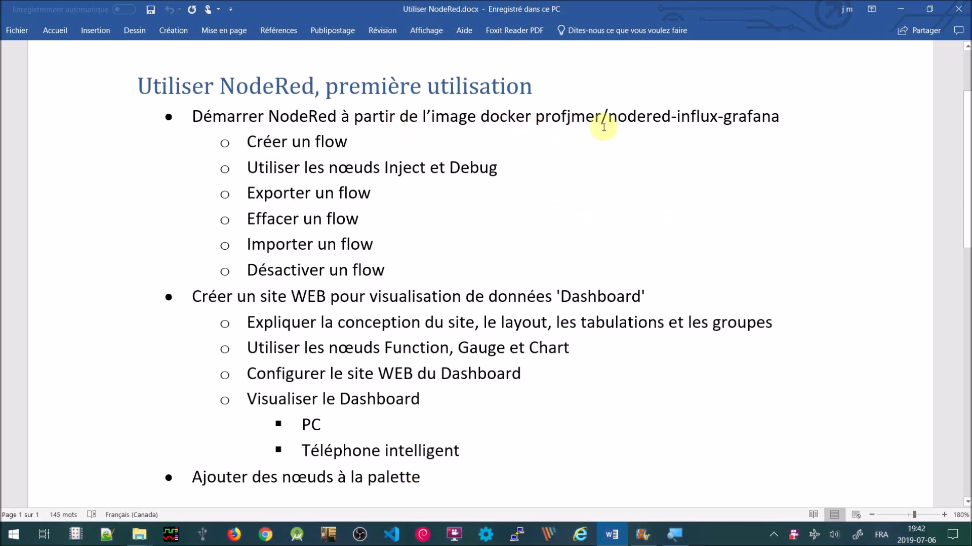
Switch to the jmNodeRed-Influx-Grafana folder in File Explorer and view the contents of nodered-influx-grafana.bat in Notepad
{"action": "left_click", "coordinate": [139, 535]}
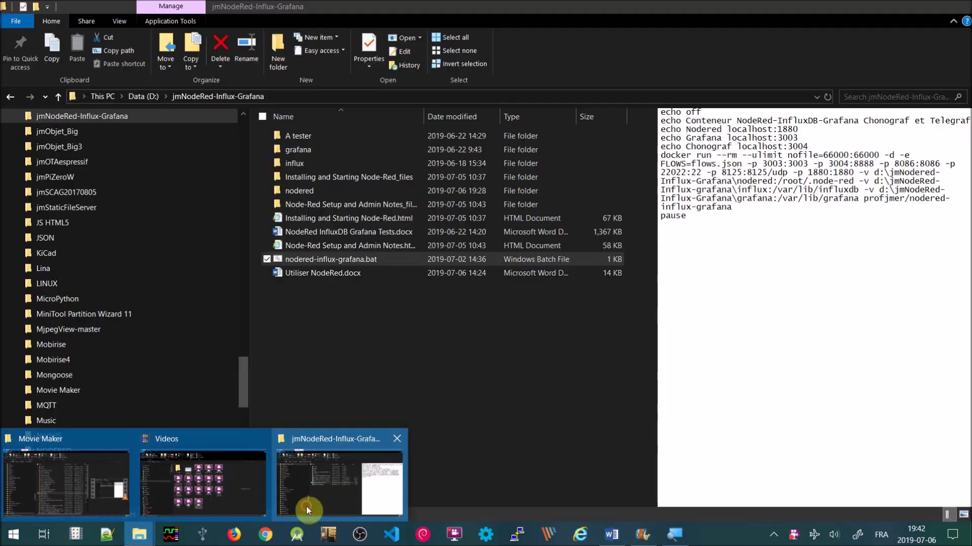
{"action": "left_click", "coordinate": [306, 506]}
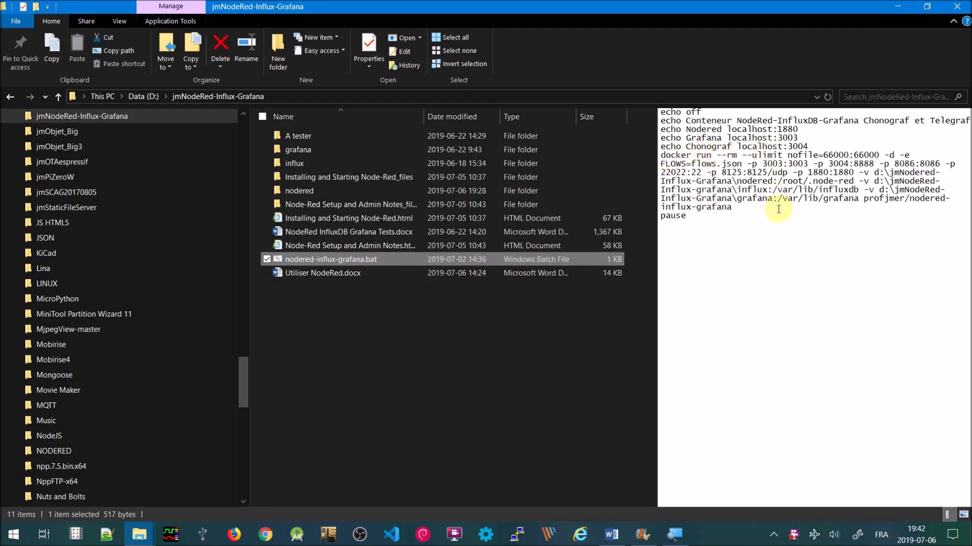
{"action": "right_click", "coordinate": [316, 258]}
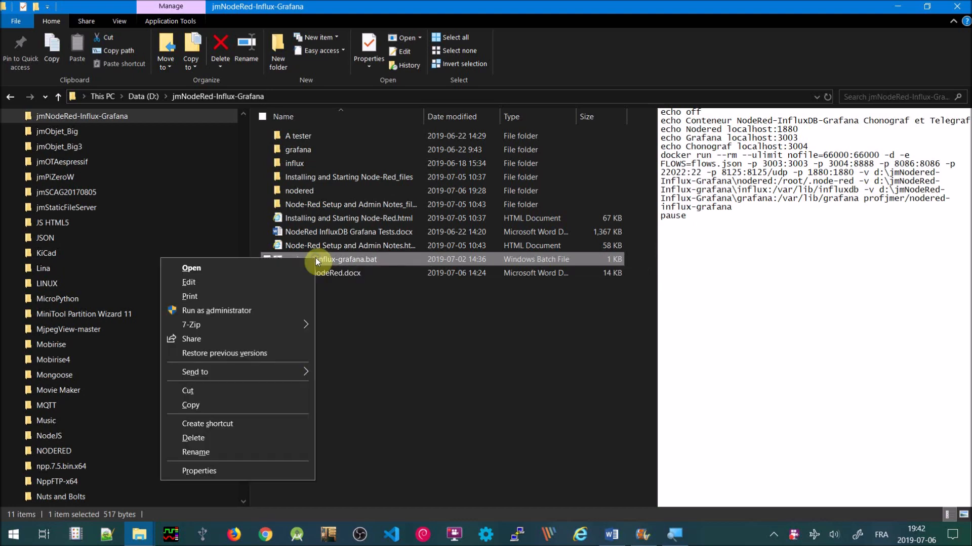
{"action": "left_click", "coordinate": [216, 280]}
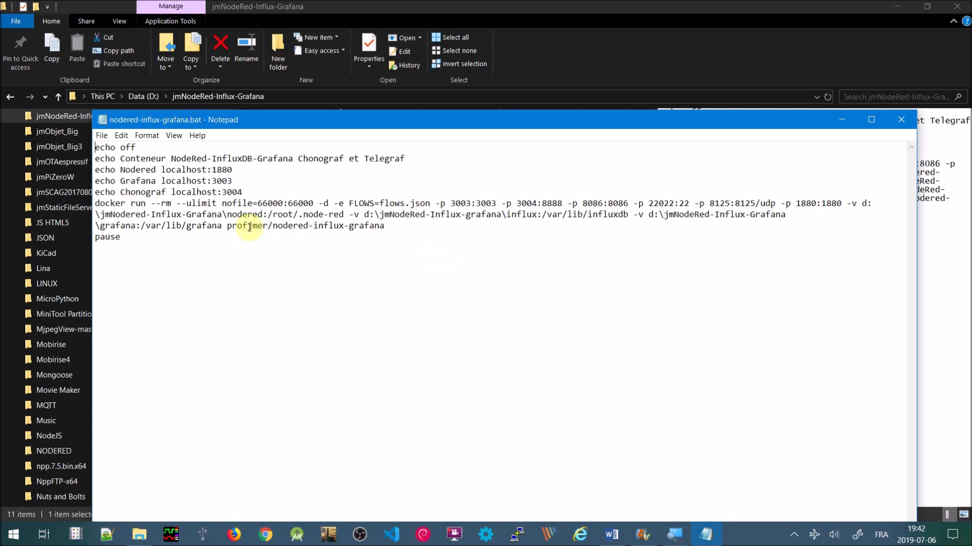
{"action": "left_click", "coordinate": [900, 119]}
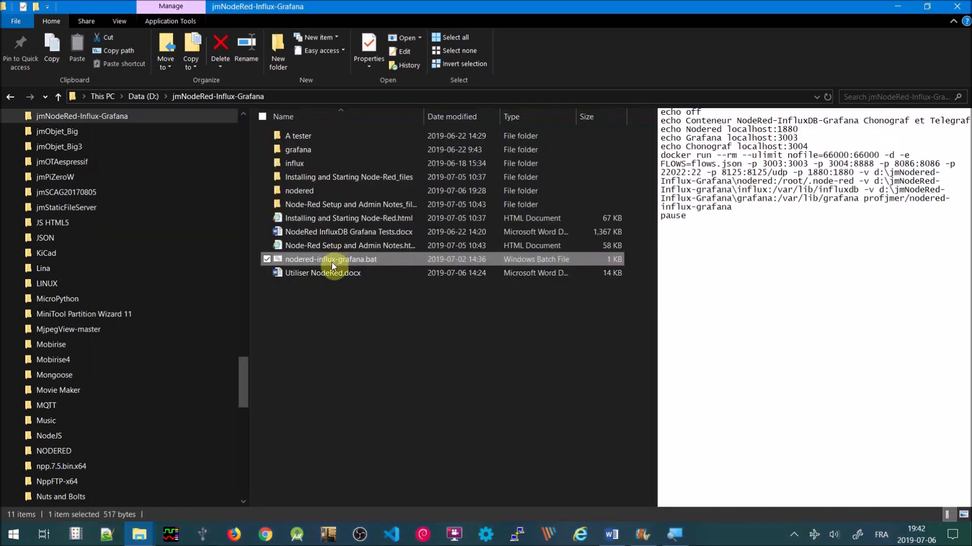
Try to start the Docker container by running nodered-influx-grafana.bat
{"action": "double_click", "coordinate": [330, 259]}
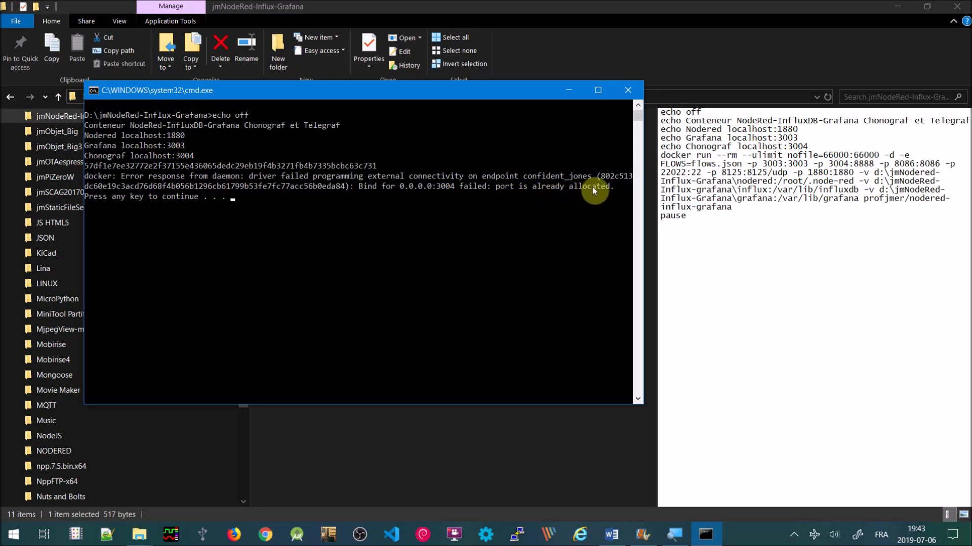
{"action": "key", "text": "Return"}
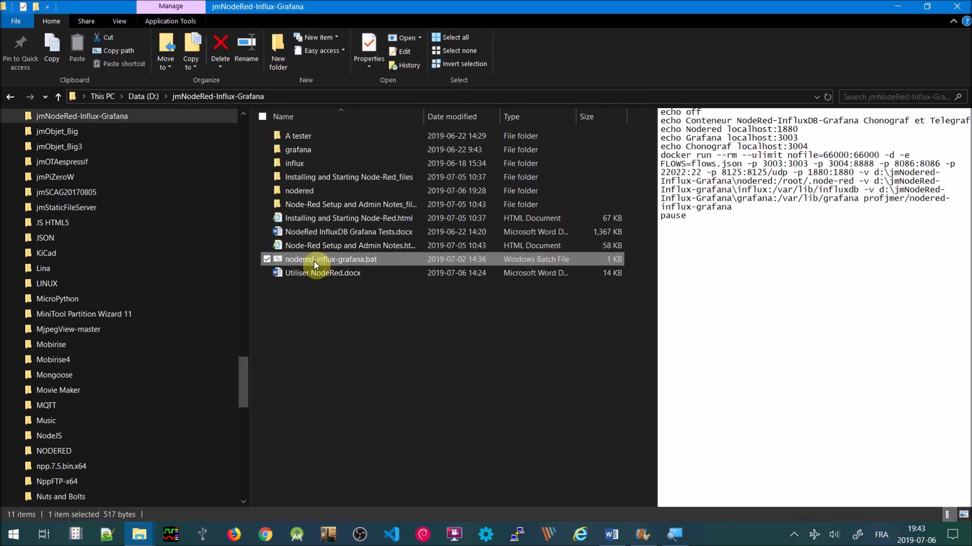
Open a Command Prompt and list all Docker containers with docker ps -a
{"action": "left_click", "coordinate": [23, 533]}
{"action": "type", "text": "cmd"}
{"action": "key", "text": "Return"}
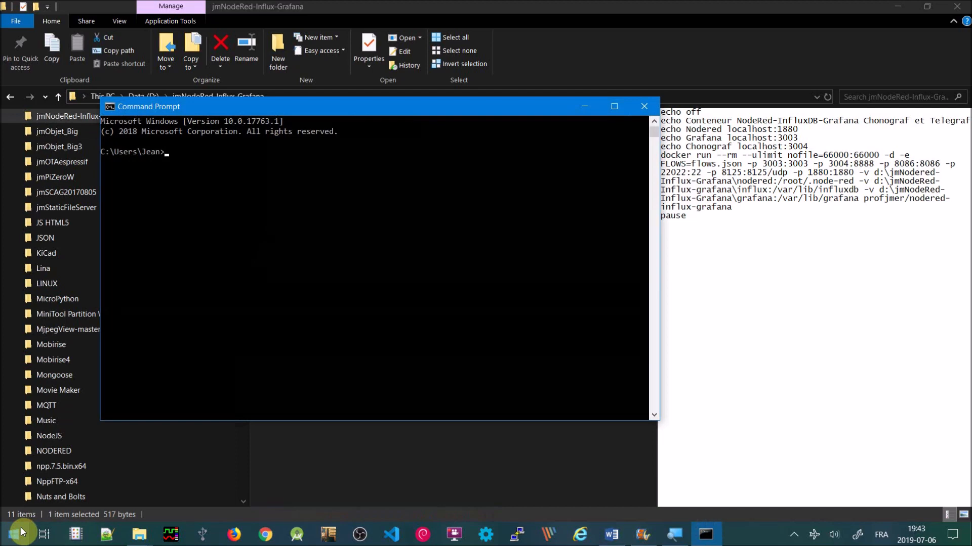
{"action": "type", "text": "docker ps -a"}
{"action": "key", "text": "Return"}
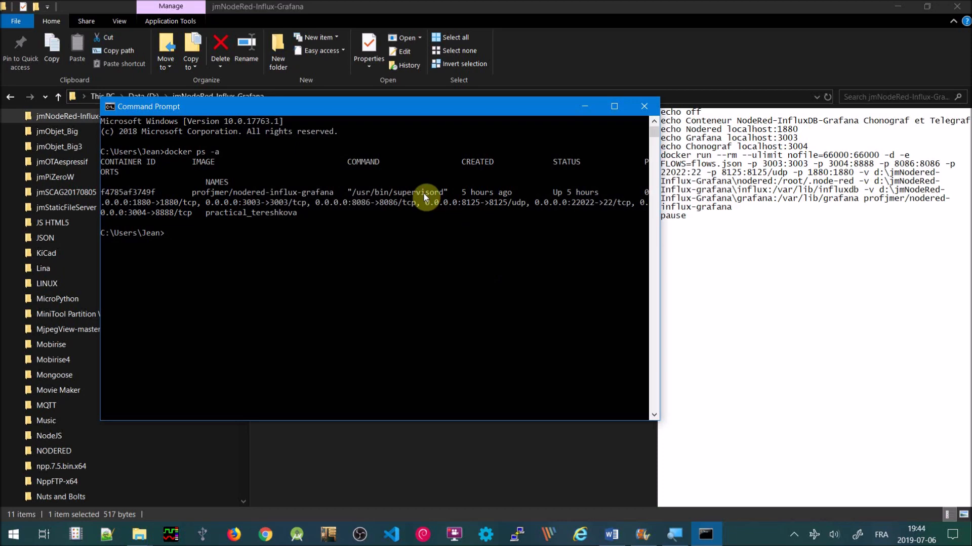
Switch to Chrome and open the Node-RED editor at localhost:1880
{"action": "left_click", "coordinate": [265, 534]}
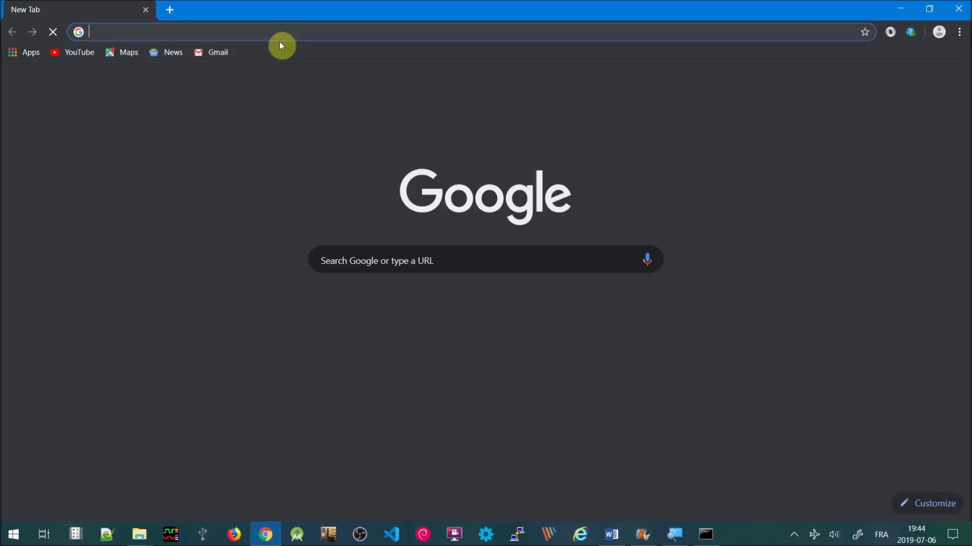
{"action": "type", "text": "localhost:1880"}
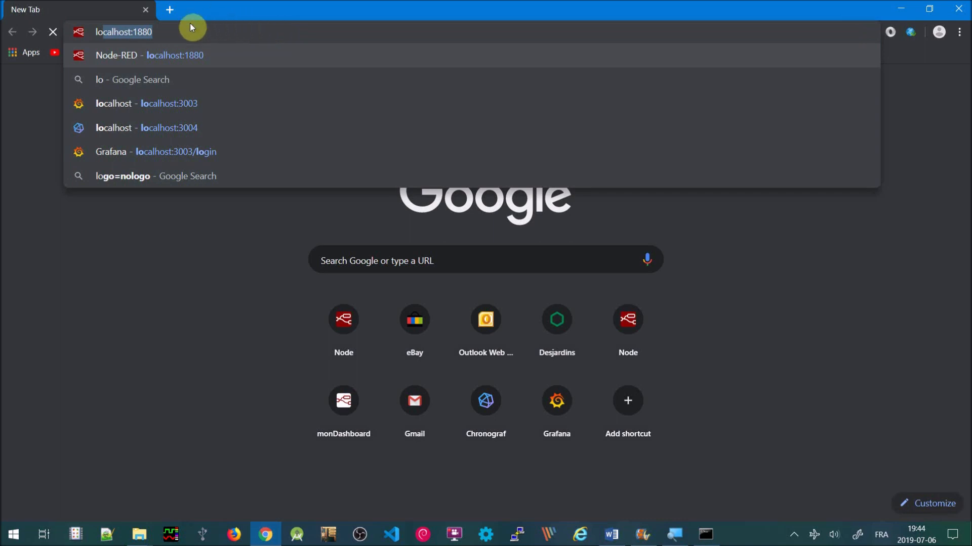
{"action": "key", "text": "Return"}
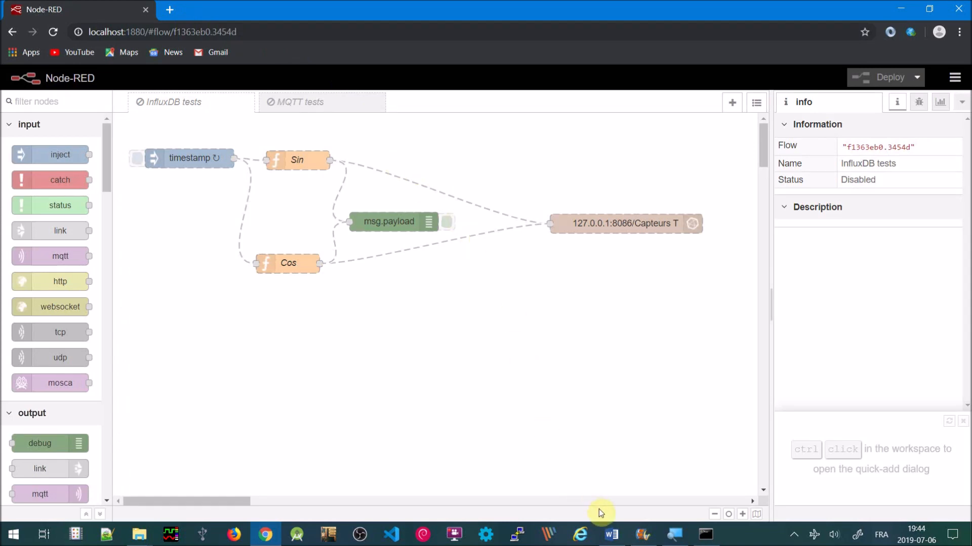
Consult the outline in the Word document, return to Chrome and add a new flow in Node-RED
{"action": "left_click", "coordinate": [610, 535]}
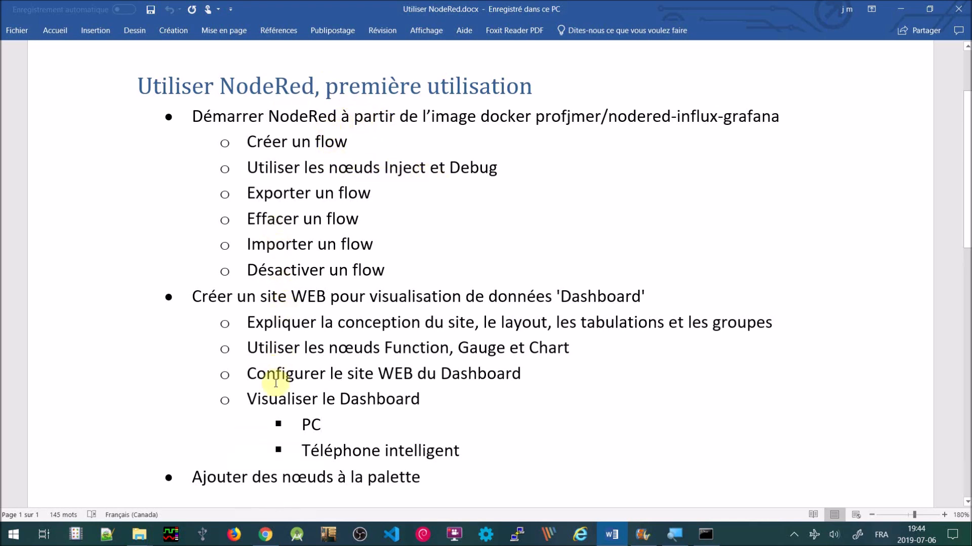
{"action": "left_click", "coordinate": [265, 534]}
{"action": "left_click", "coordinate": [733, 103]}
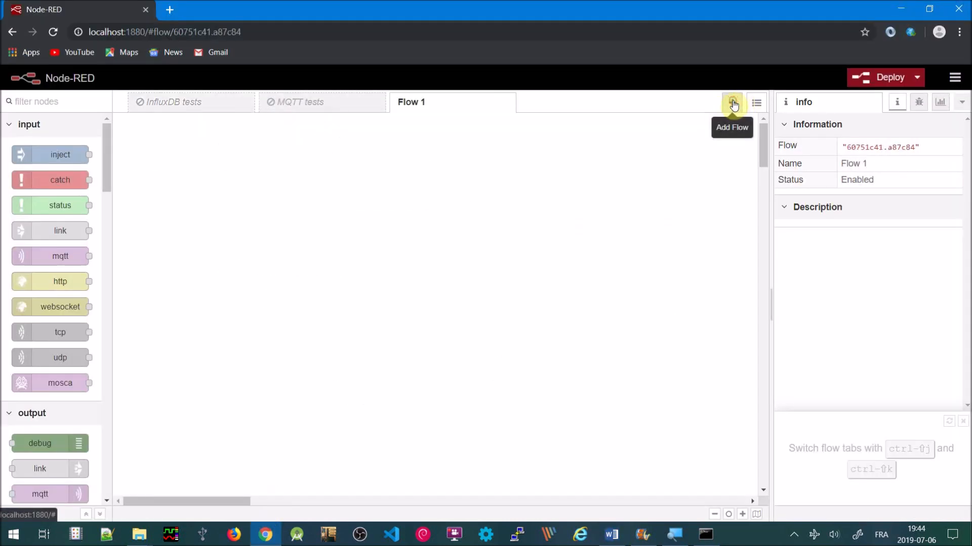
Open the new flow's properties and replace its name with "Inject et Debug"
{"action": "double_click", "coordinate": [424, 103]}
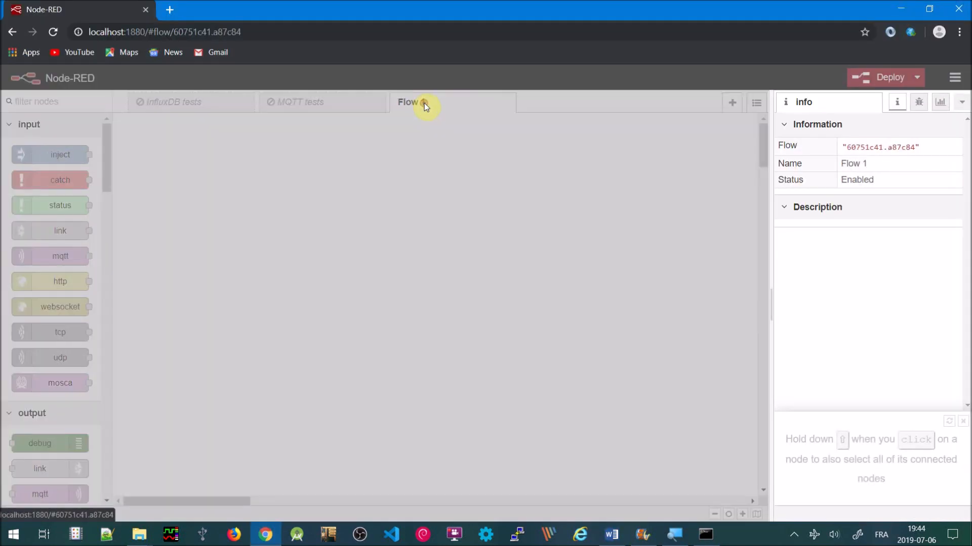
{"action": "type", "text": "Injec"}
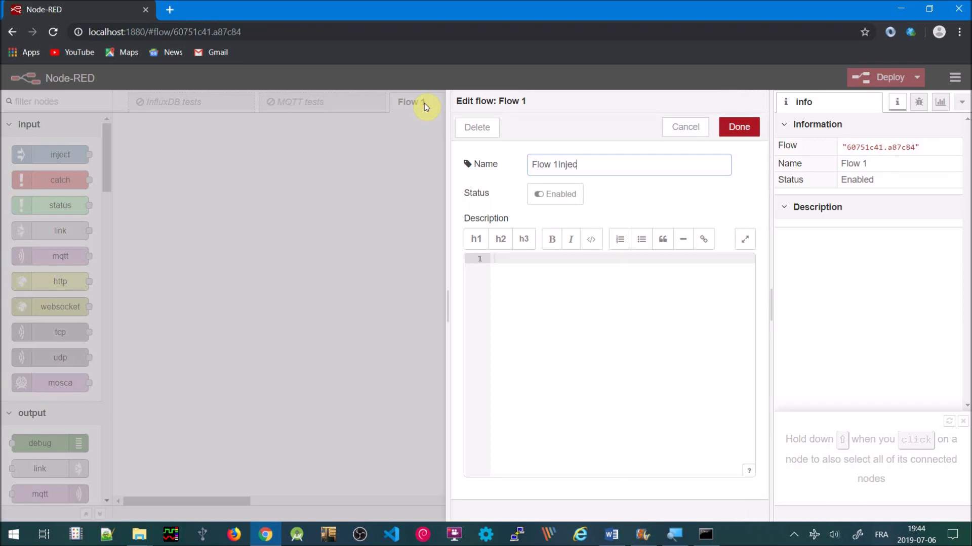
{"action": "type", "text": "t et Debug"}
{"action": "key", "text": "Left"}
{"action": "key", "text": "Left"}
{"action": "key", "text": "Left"}
{"action": "key", "text": "Left"}
{"action": "key", "text": "BackSpace"}
{"action": "key", "text": "BackSpace"}
{"action": "key", "text": "BackSpace"}
{"action": "key", "text": "BackSpace"}
{"action": "key", "text": "BackSpace"}
{"action": "key", "text": "BackSpace"}
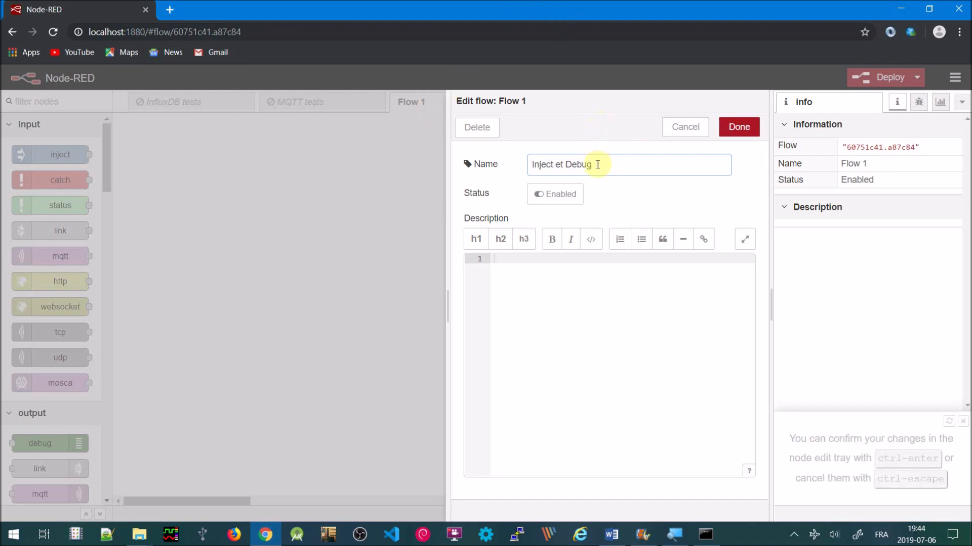
Copy the flow's name into its description and format it as a level 1 heading
{"action": "left_click_drag", "start_coordinate": [593, 163], "coordinate": [529, 161]}
{"action": "key", "text": "ctrl+c"}
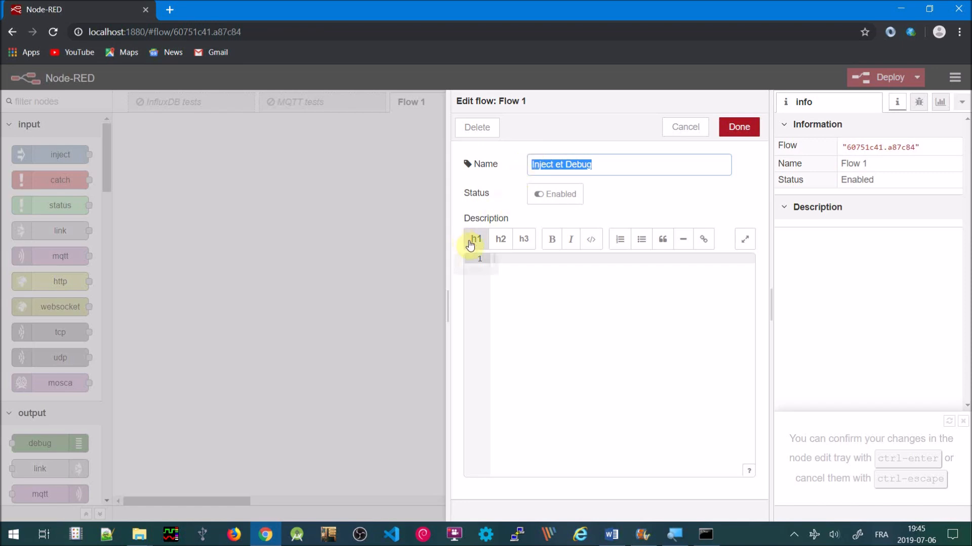
{"action": "left_click", "coordinate": [501, 262]}
{"action": "key", "text": "ctrl+v"}
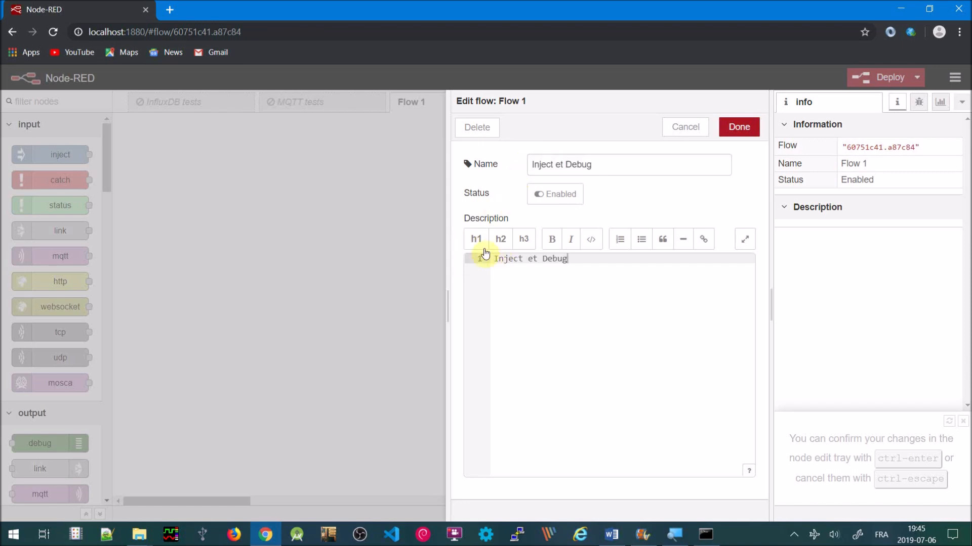
{"action": "left_click", "coordinate": [480, 246]}
Add the line "Utilisder les noeuds Inject et Debug" below the description heading and save the flow properties
{"action": "key", "text": "Return"}
{"action": "type", "text": "Ut"}
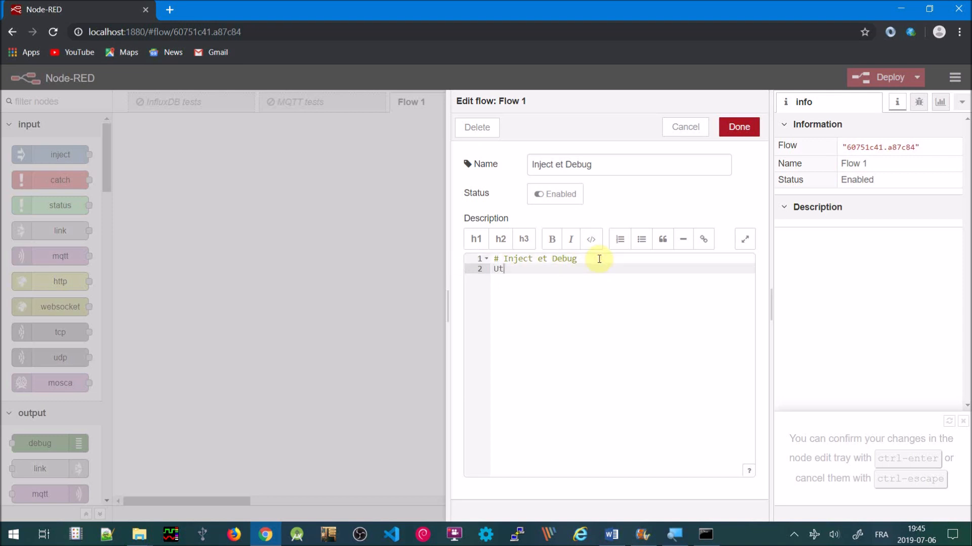
{"action": "type", "text": "ilisder les"}
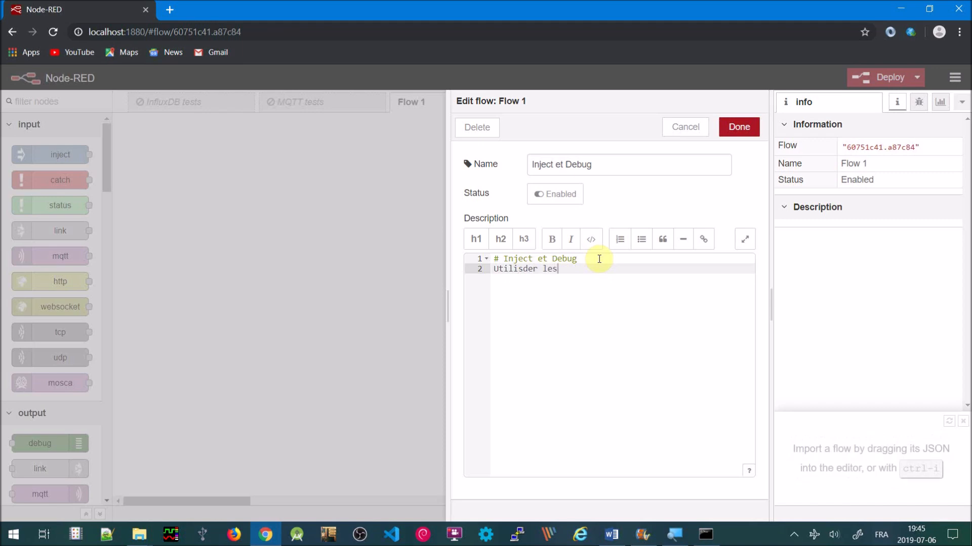
{"action": "type", "text": " noeuds"}
{"action": "key", "text": "ctrl+v"}
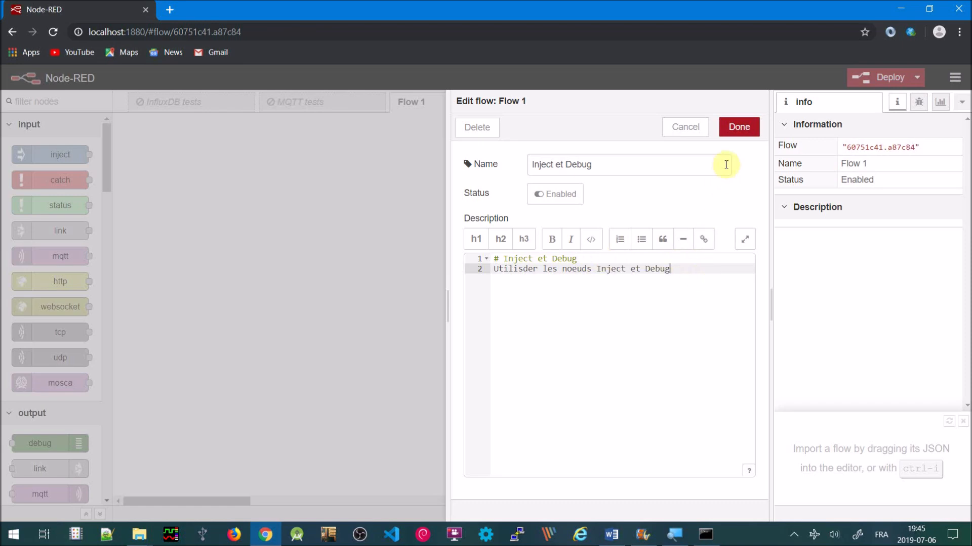
{"action": "left_click", "coordinate": [738, 128]}
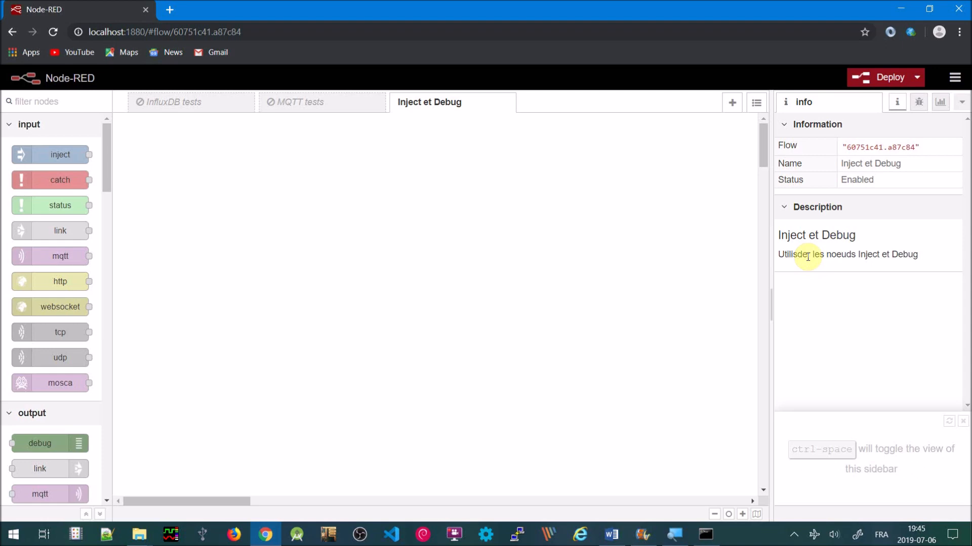
Correct "Utilisder" to "Utiliser" in the Inject et Debug flow's description and save it
{"action": "double_click", "coordinate": [444, 102]}
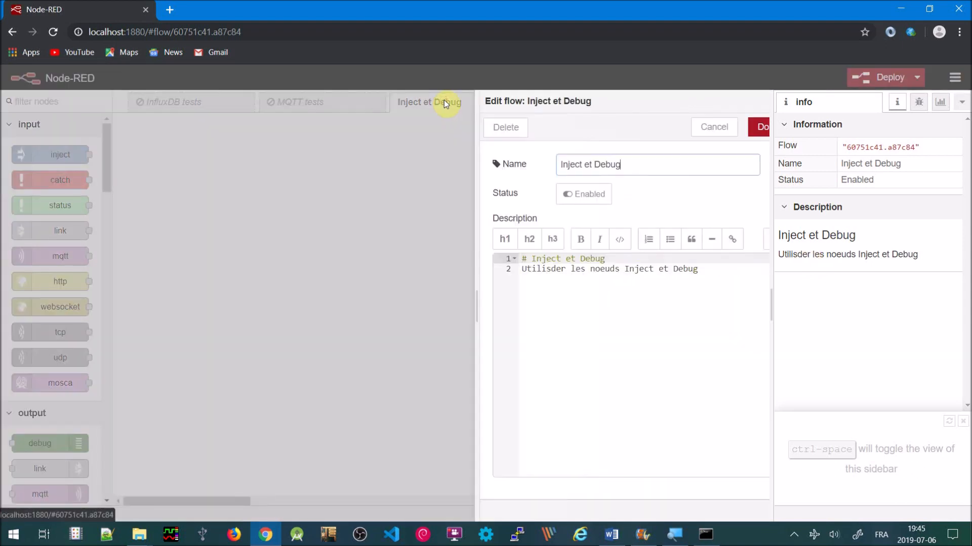
{"action": "left_click", "coordinate": [526, 269]}
{"action": "key", "text": "BackSpace"}
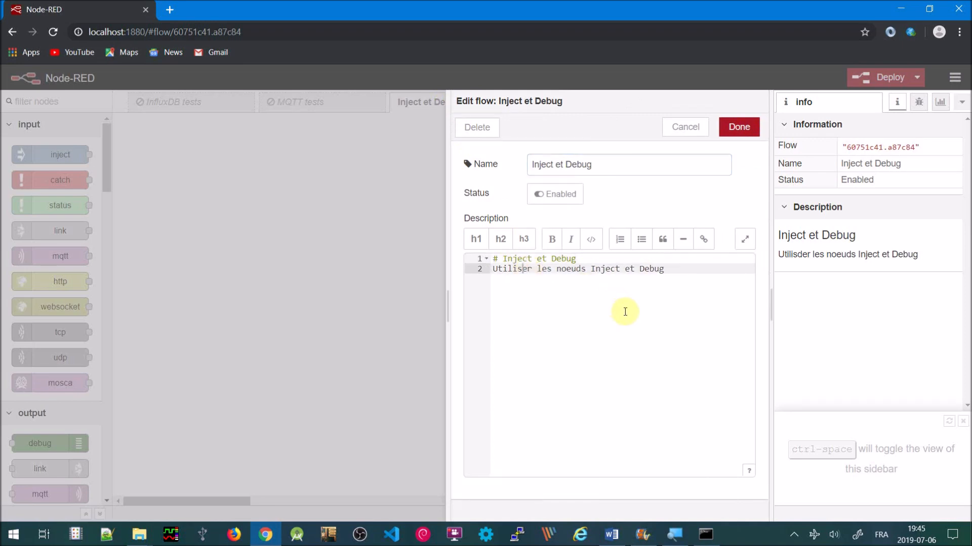
{"action": "left_click", "coordinate": [732, 127]}
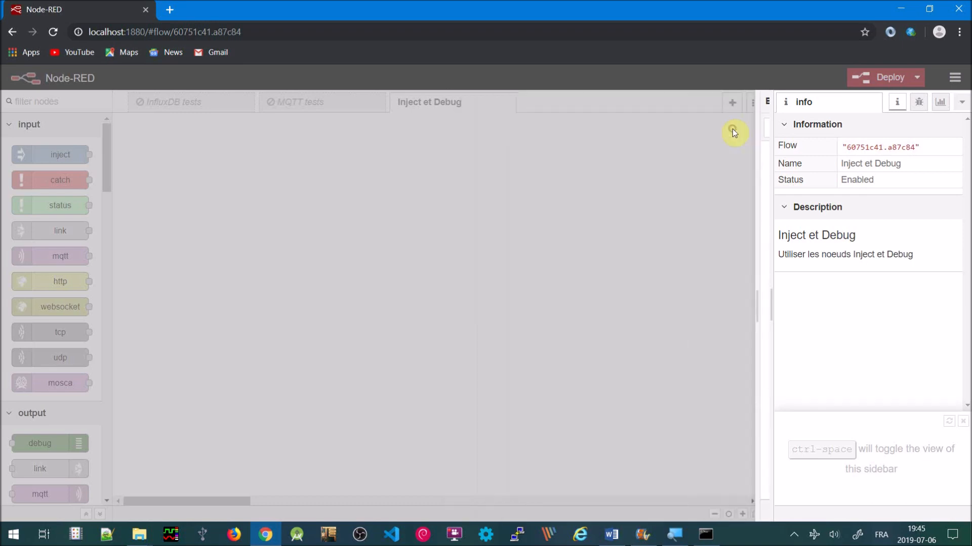
Place an inject node and a debug node side by side in the flow, wired together and aligned
{"action": "mouse_move", "coordinate": [42, 157]}
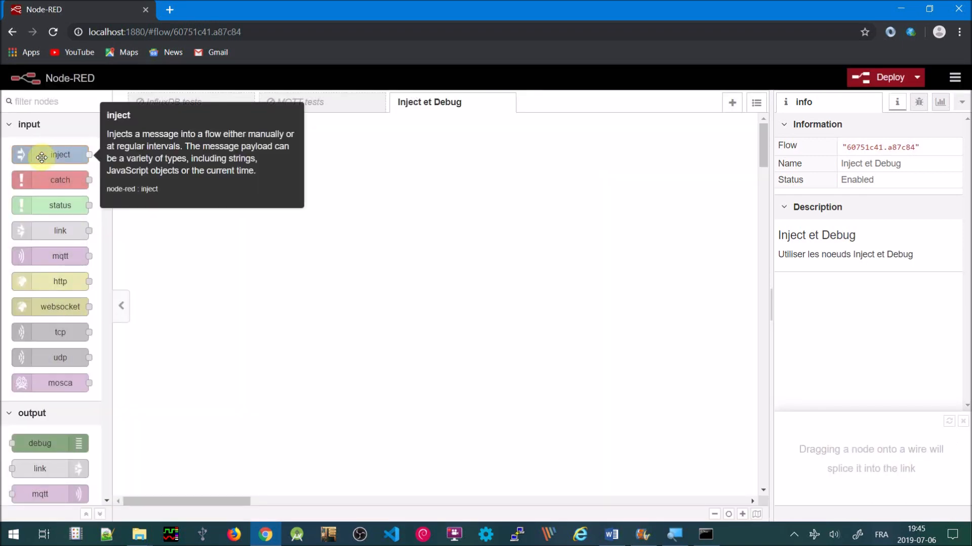
{"action": "left_click_drag", "start_coordinate": [41, 158], "coordinate": [272, 171]}
{"action": "left_click_drag", "start_coordinate": [34, 443], "coordinate": [379, 172]}
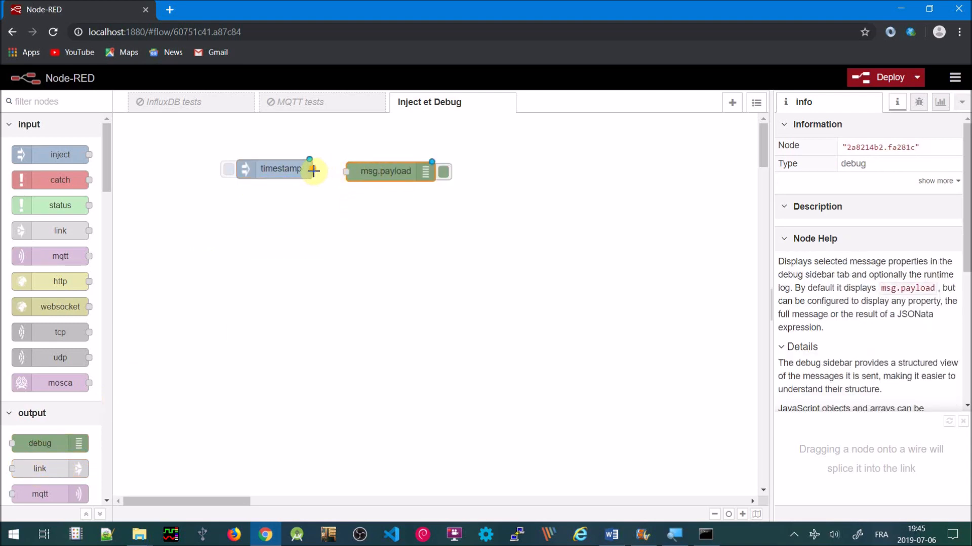
{"action": "left_click_drag", "start_coordinate": [314, 171], "coordinate": [342, 172]}
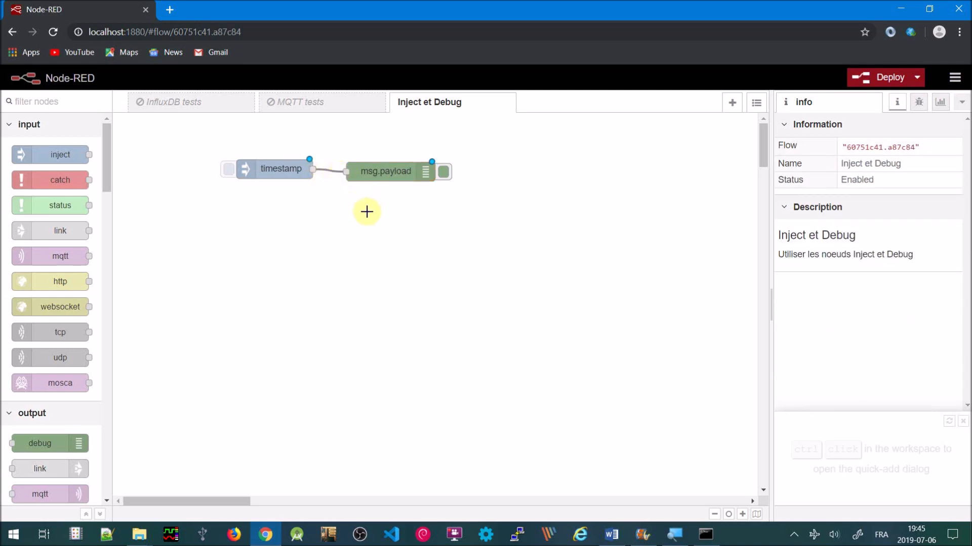
{"action": "left_click_drag", "start_coordinate": [281, 169], "coordinate": [282, 172]}
Set the inject node to repeat at an interval of every 1 second and deploy the flow
{"action": "double_click", "coordinate": [283, 172]}
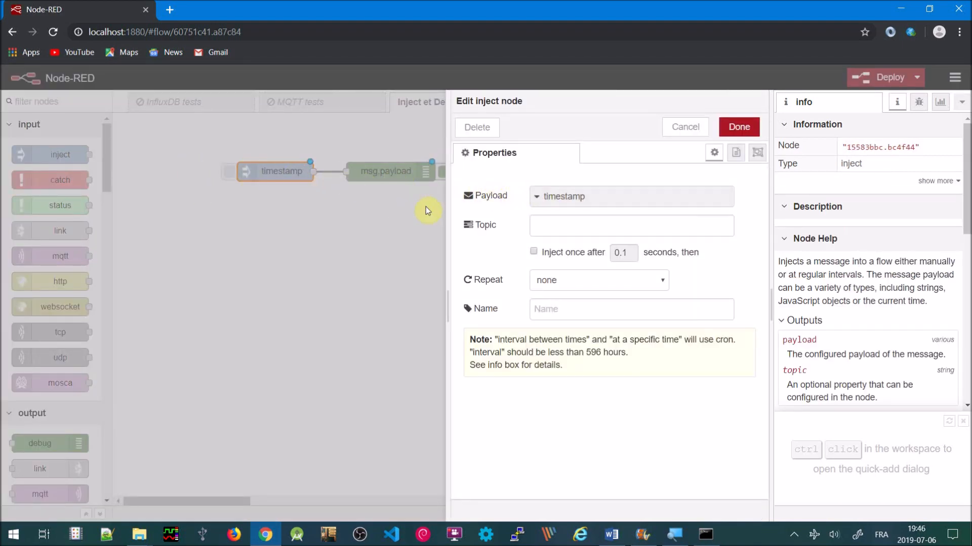
{"action": "left_click", "coordinate": [666, 281]}
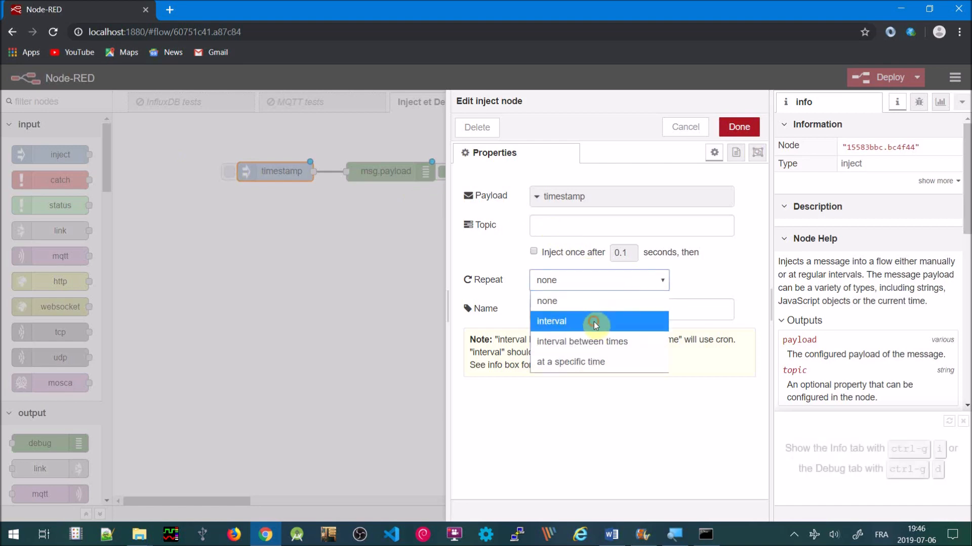
{"action": "left_click", "coordinate": [594, 320]}
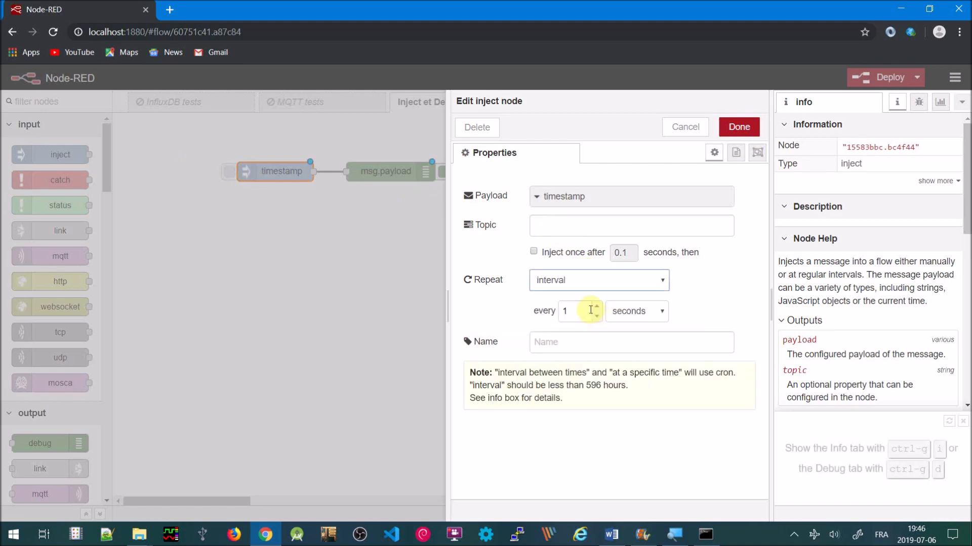
{"action": "left_click", "coordinate": [664, 314]}
{"action": "left_click", "coordinate": [662, 314]}
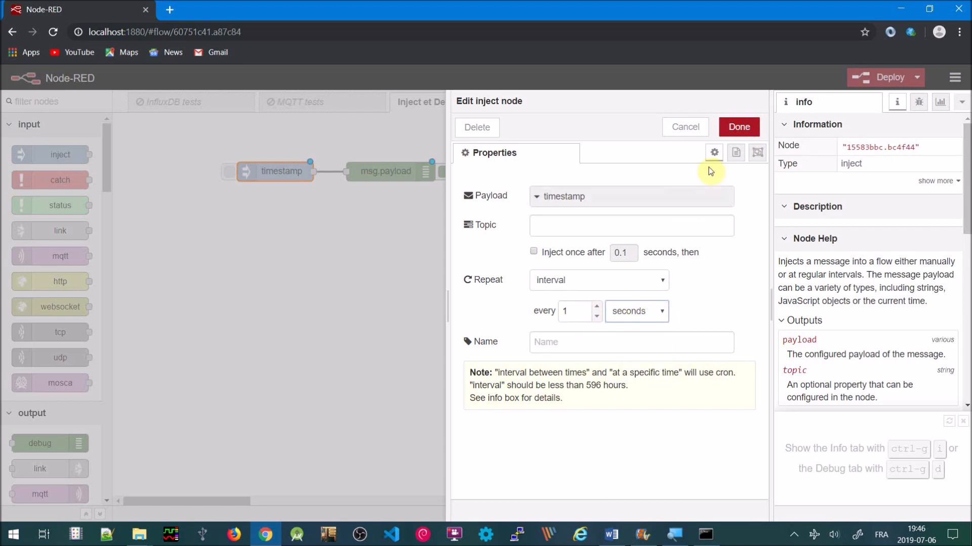
{"action": "left_click", "coordinate": [739, 128]}
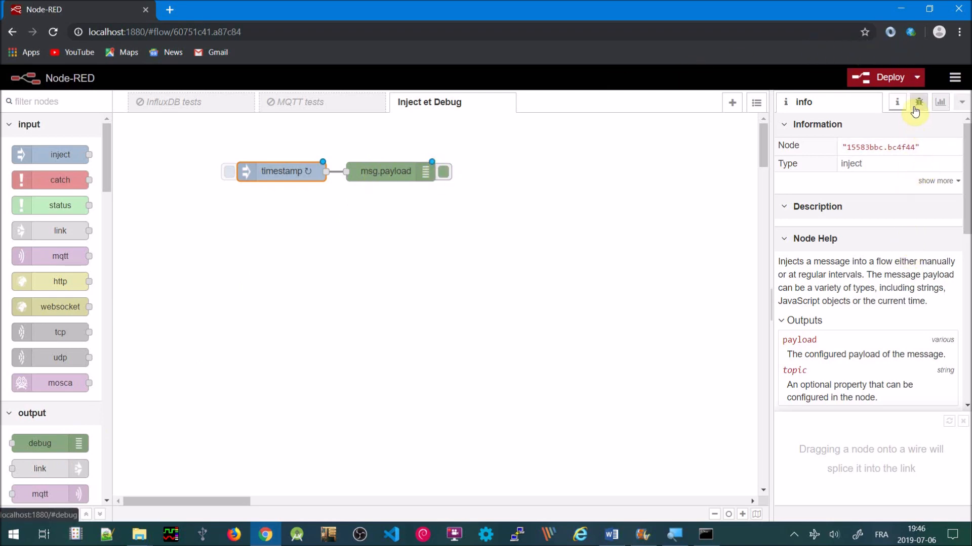
{"action": "left_click", "coordinate": [874, 81]}
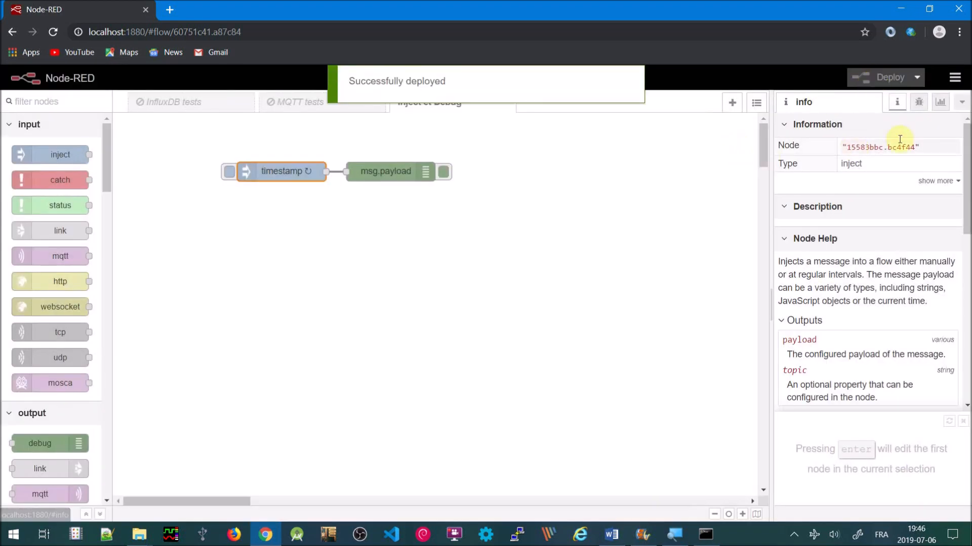
Show the flow's debug messages and deploy the inject node with the string "Allo" as its payload
{"action": "left_click", "coordinate": [918, 102]}
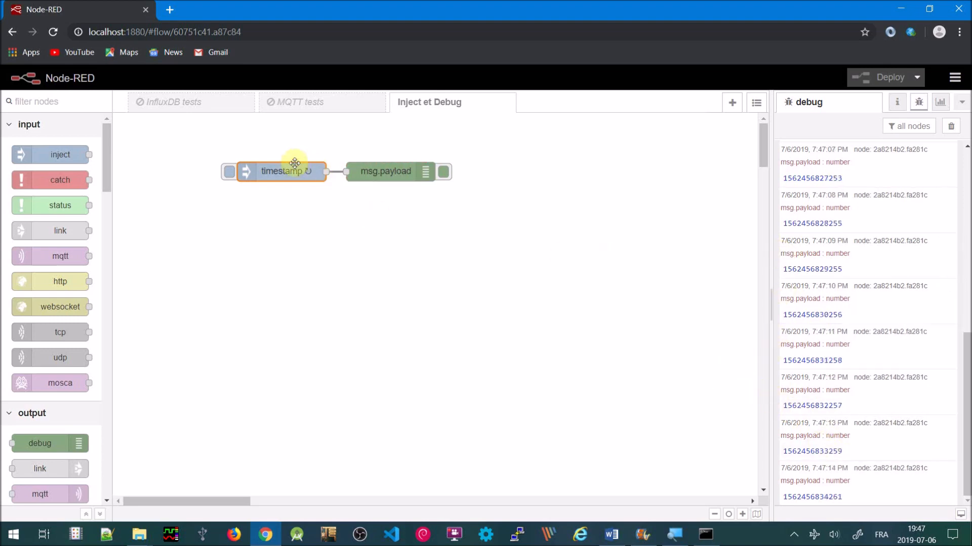
{"action": "double_click", "coordinate": [271, 173]}
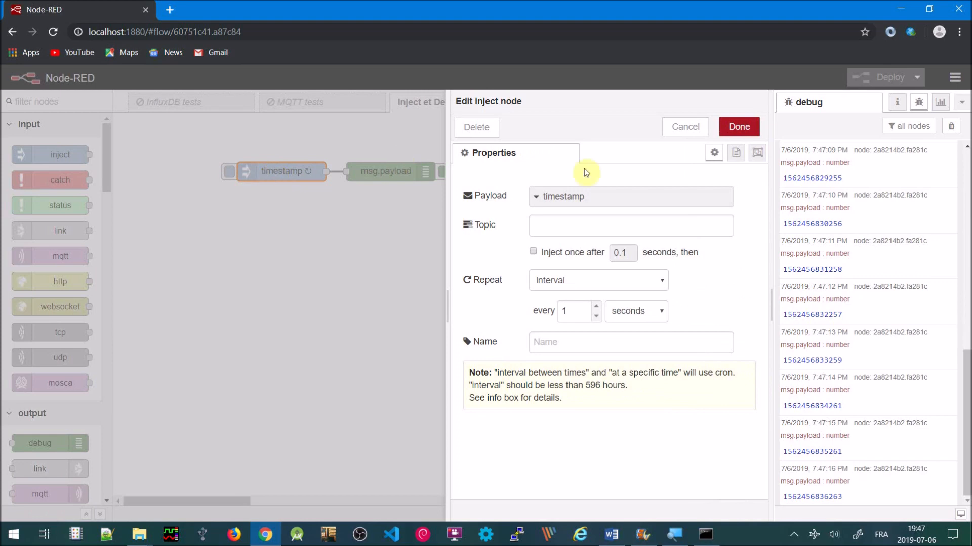
{"action": "left_click", "coordinate": [533, 197]}
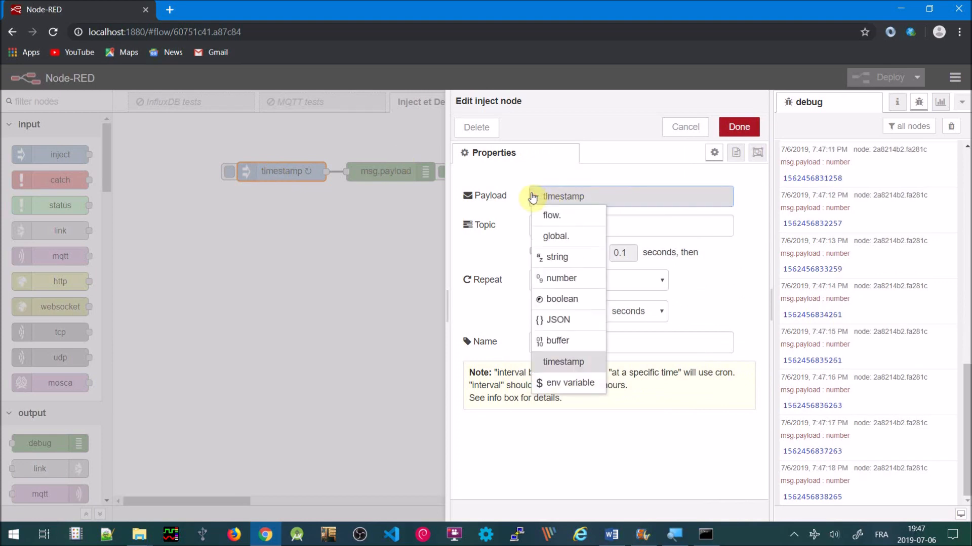
{"action": "left_click", "coordinate": [556, 261]}
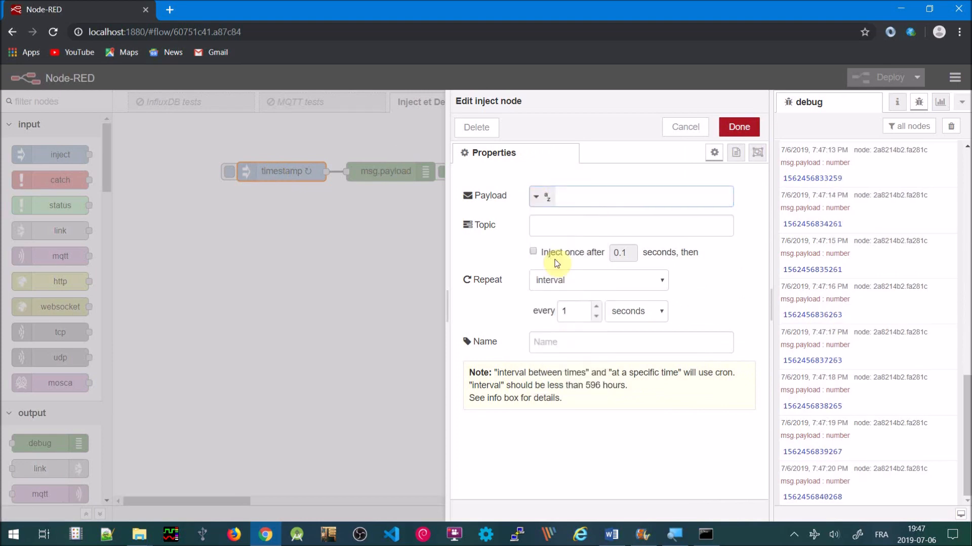
{"action": "type", "text": "Allo"}
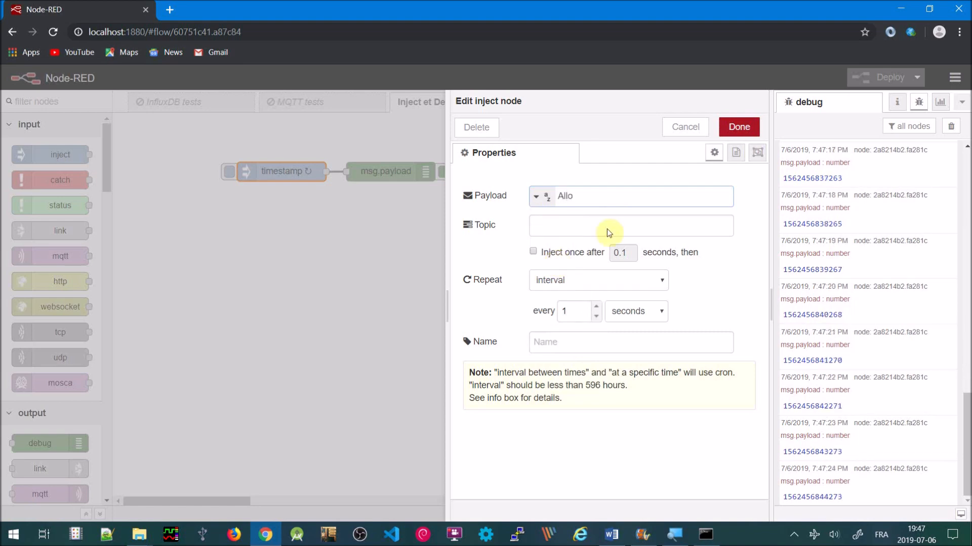
{"action": "left_click", "coordinate": [728, 131]}
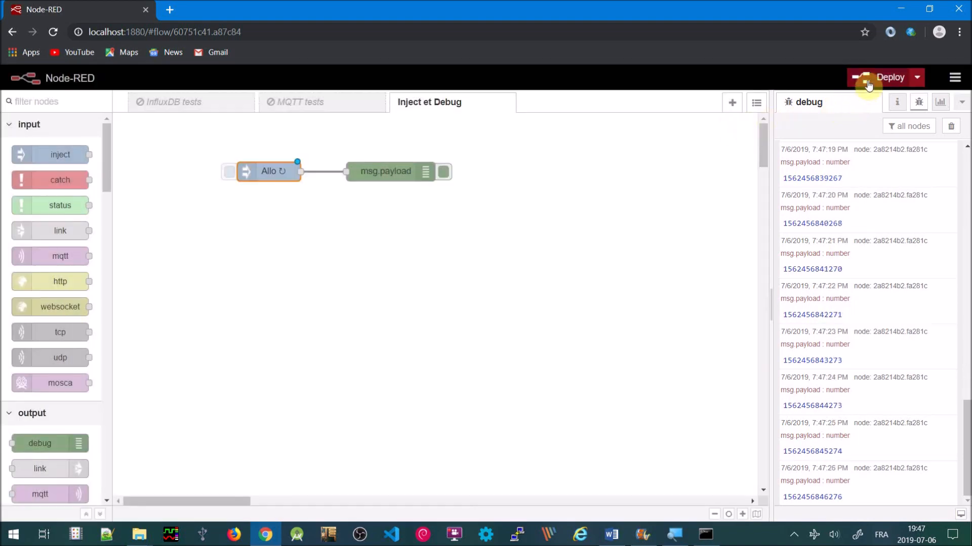
{"action": "left_click", "coordinate": [869, 81]}
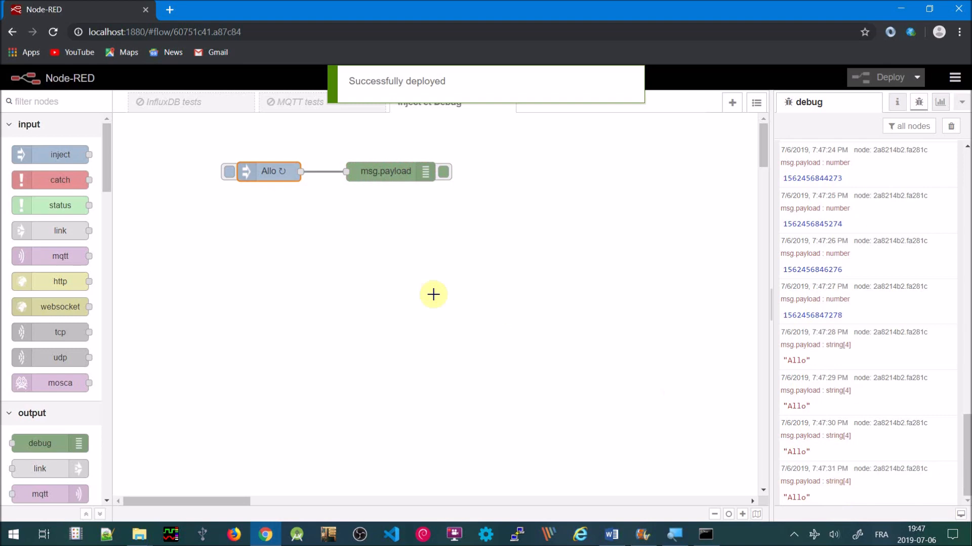
Set the inject node's payload back to timestamp, redeploy the flow and clear the debug log
{"action": "left_click", "coordinate": [274, 168]}
{"action": "double_click", "coordinate": [273, 172]}
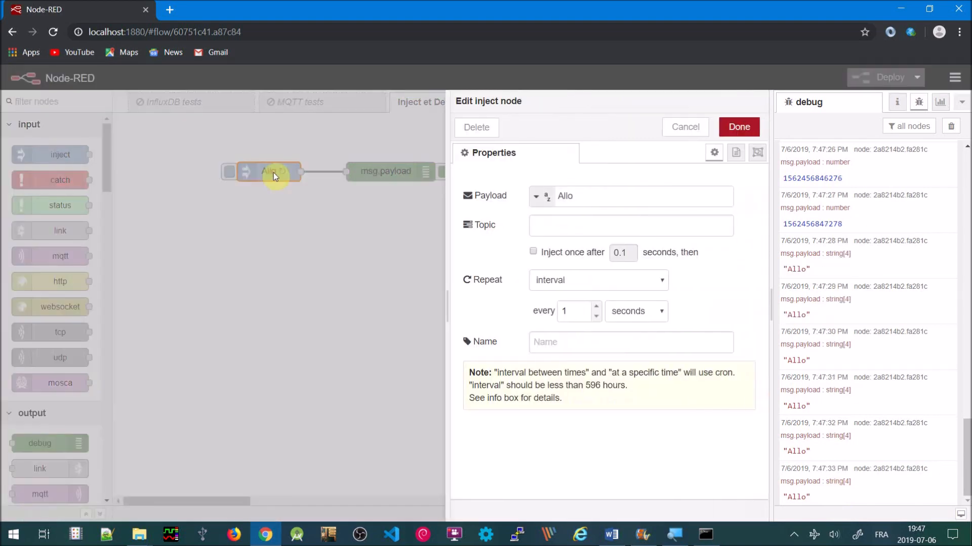
{"action": "left_click", "coordinate": [536, 196]}
{"action": "left_click", "coordinate": [579, 367]}
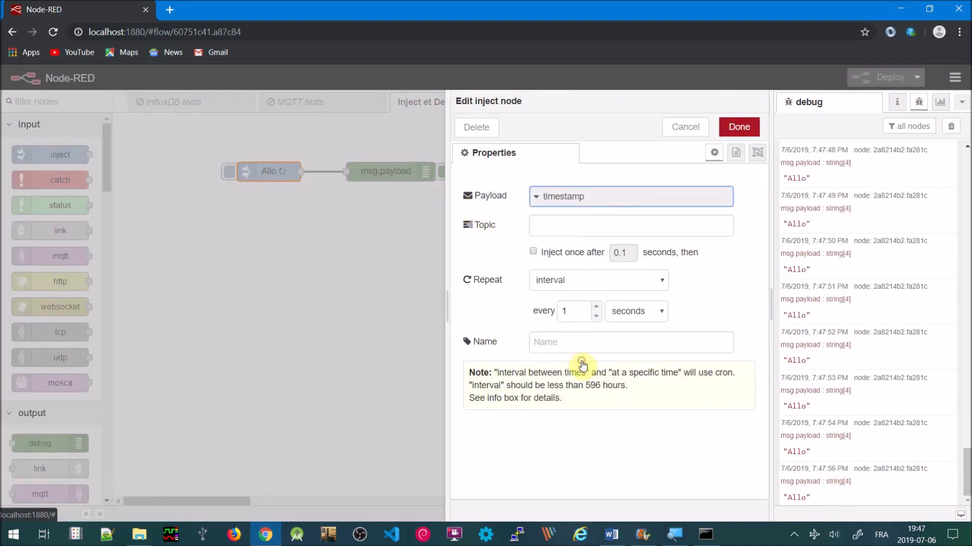
{"action": "left_click", "coordinate": [748, 128]}
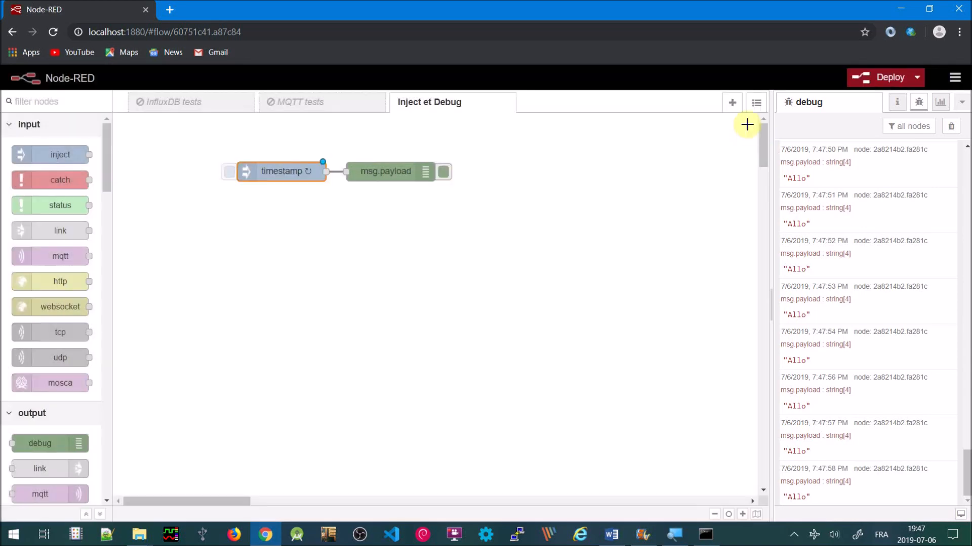
{"action": "left_click", "coordinate": [559, 215]}
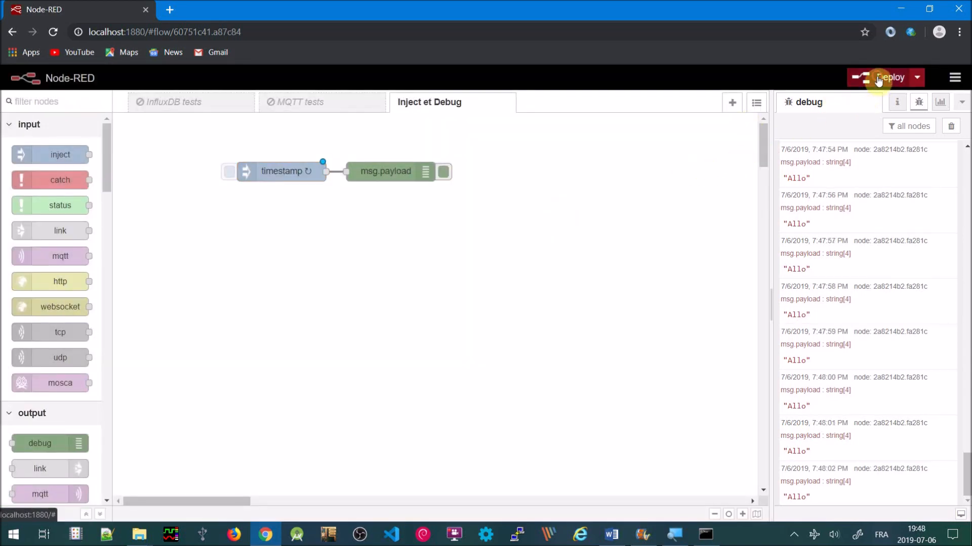
{"action": "left_click", "coordinate": [878, 79]}
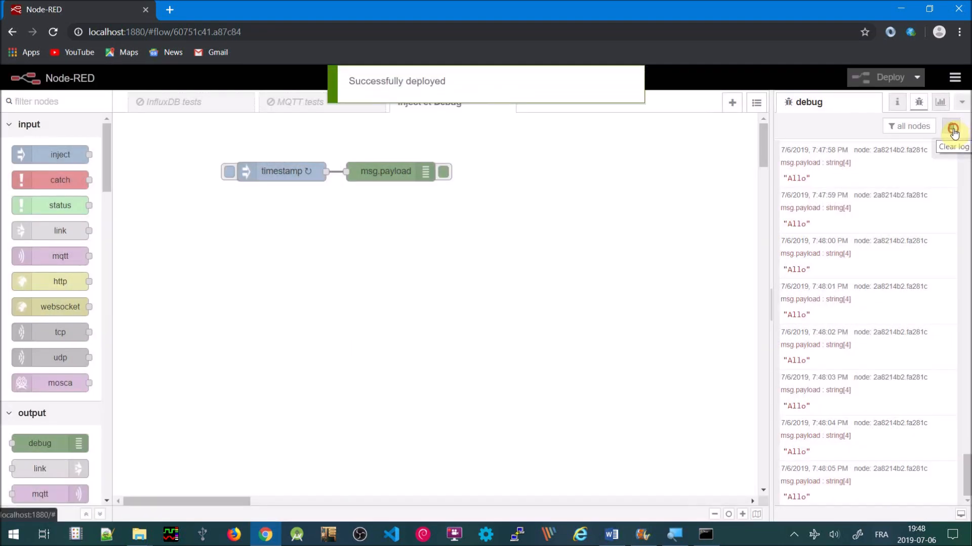
{"action": "left_click", "coordinate": [956, 129]}
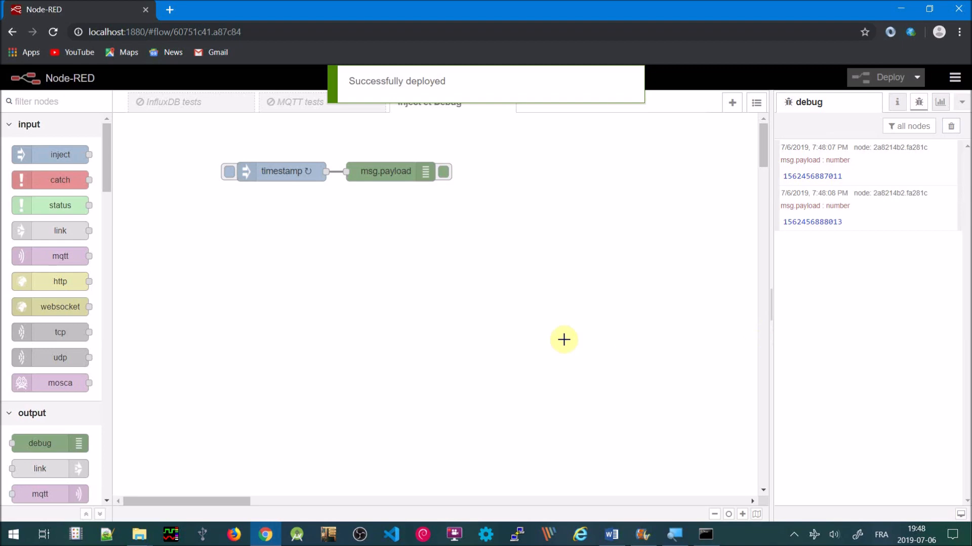
Check the outline in the Word document Utiliser NodeRed.docx and return to the Node-RED flow in Chrome
{"action": "left_click", "coordinate": [606, 537]}
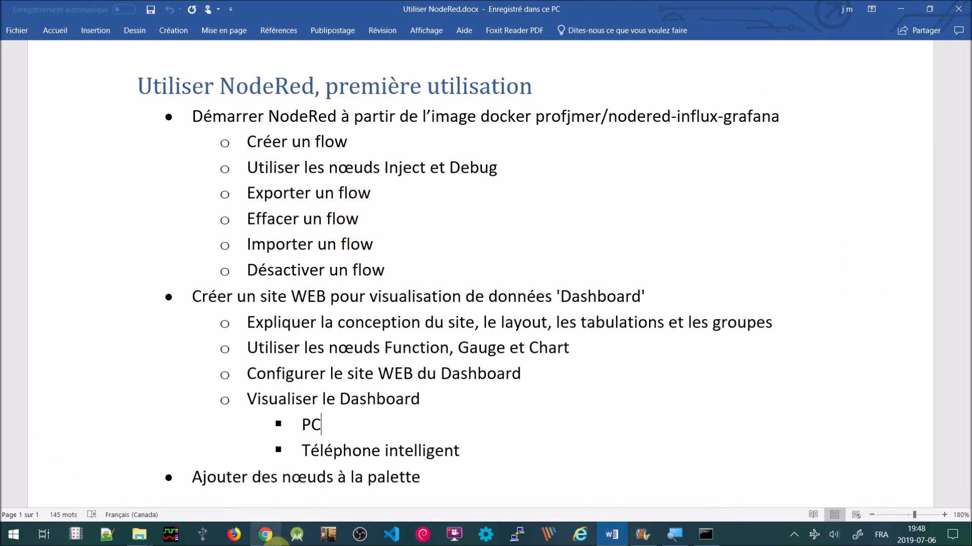
{"action": "left_click", "coordinate": [271, 543]}
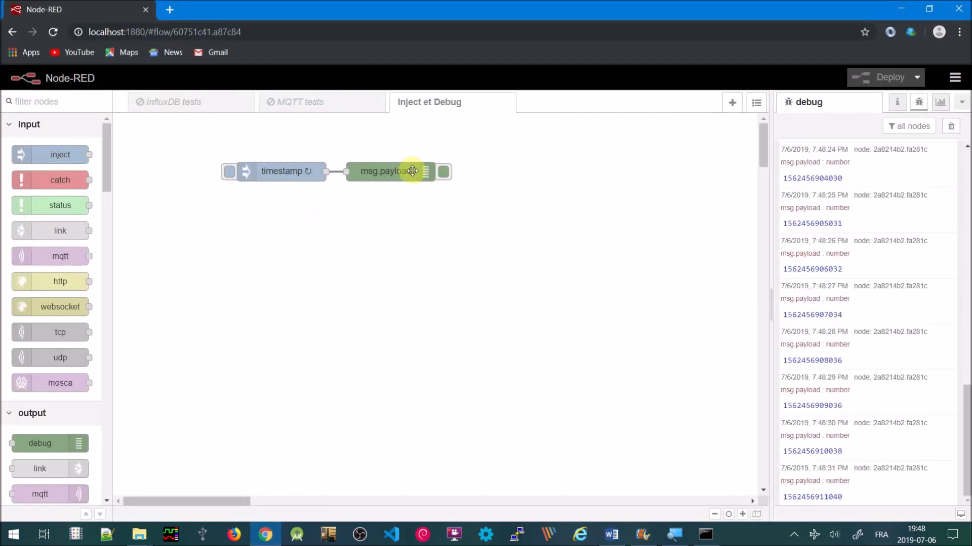
Clear the debug log, and switch the msg.payload debug node's output off and back on
{"action": "left_click", "coordinate": [952, 127]}
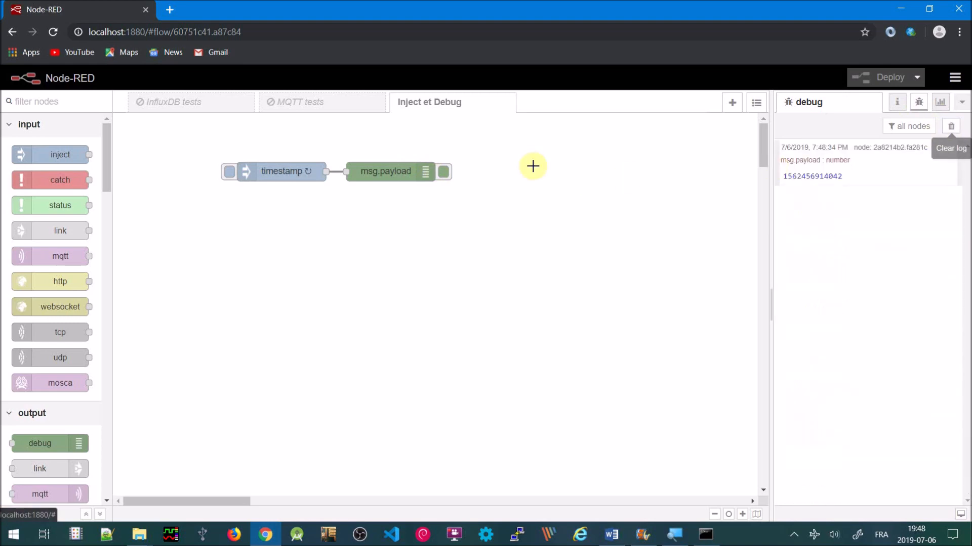
{"action": "left_click", "coordinate": [447, 176]}
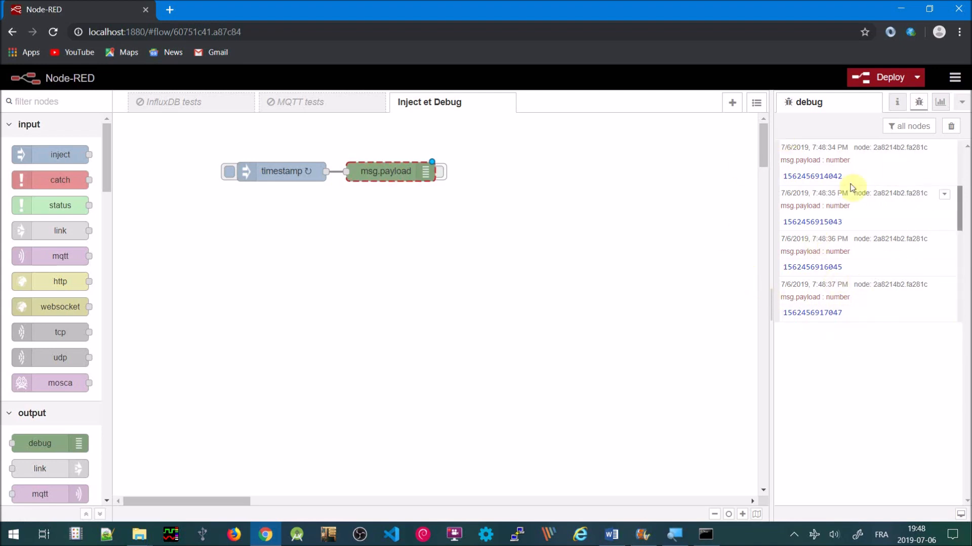
{"action": "left_click", "coordinate": [441, 174]}
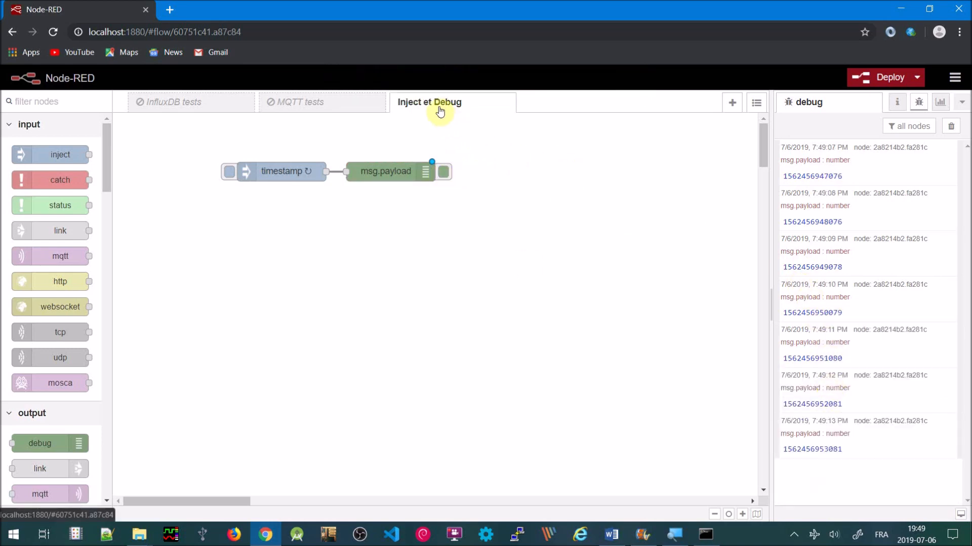
Disable the Inject et Debug flow, deploy the change and clear the debug log
{"action": "double_click", "coordinate": [438, 108]}
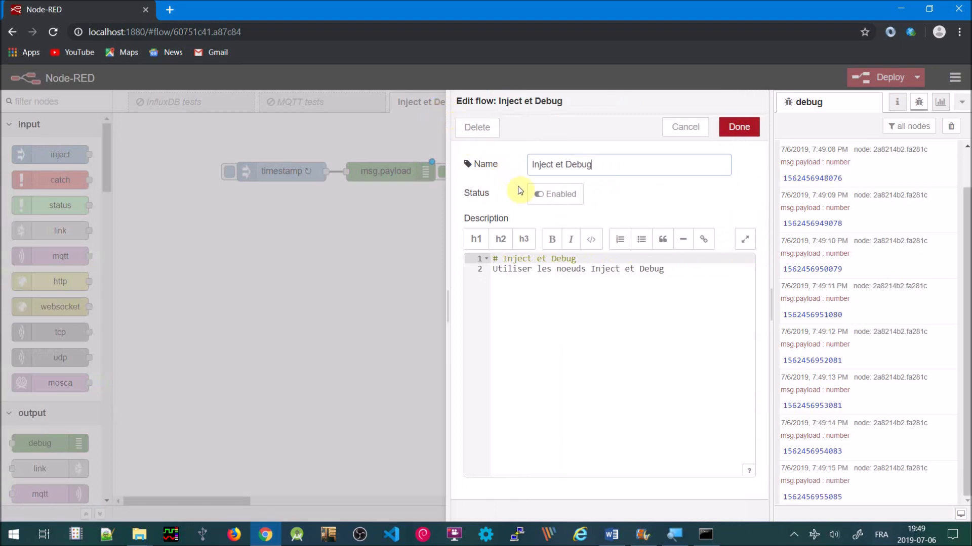
{"action": "left_click", "coordinate": [537, 198]}
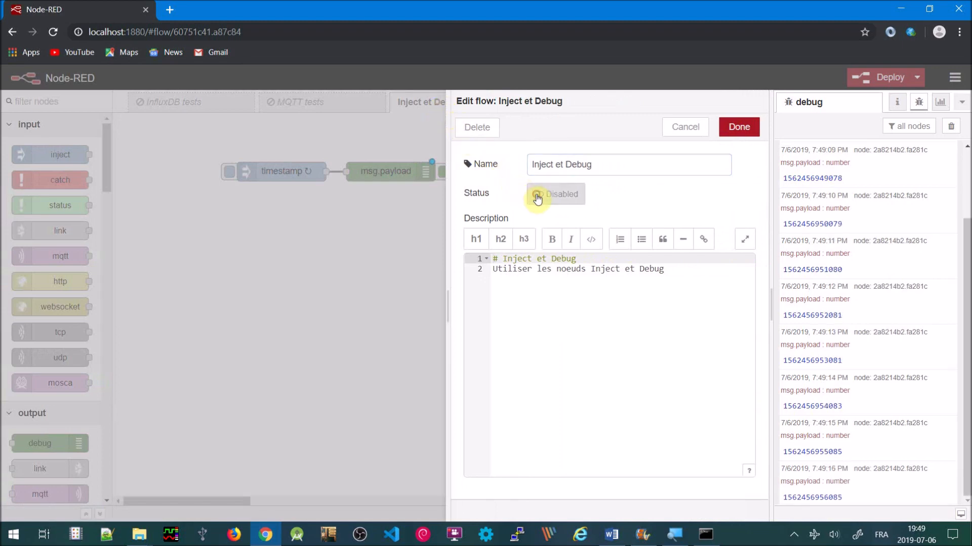
{"action": "left_click", "coordinate": [736, 131]}
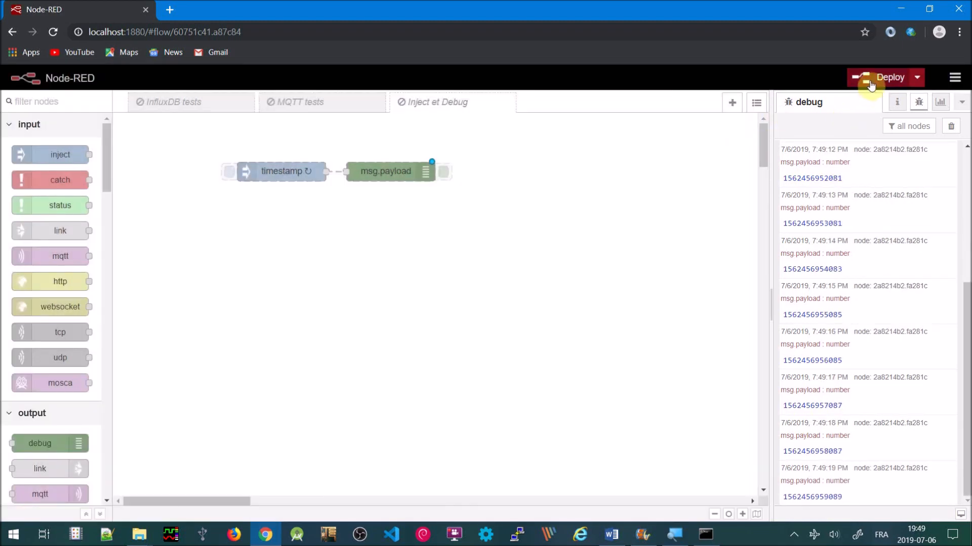
{"action": "left_click", "coordinate": [870, 83]}
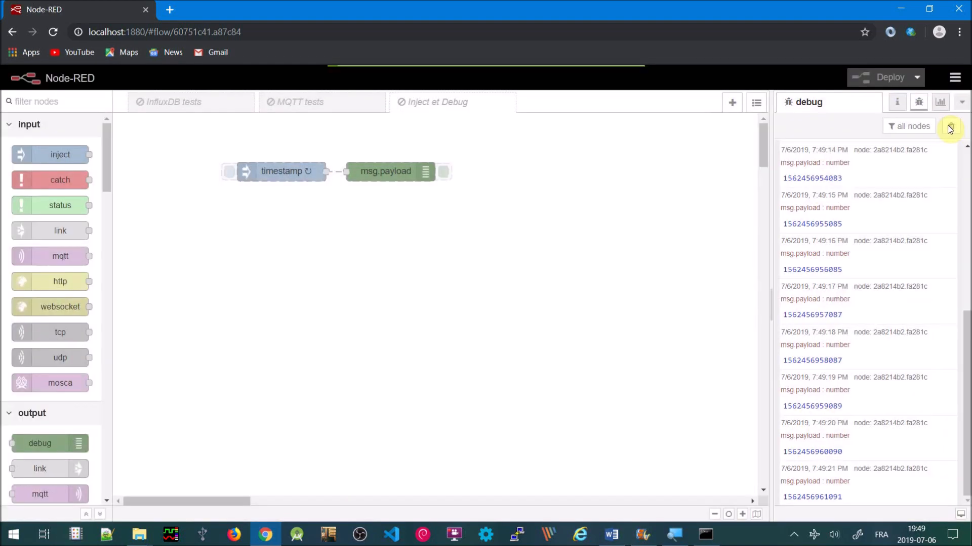
{"action": "left_click", "coordinate": [950, 127]}
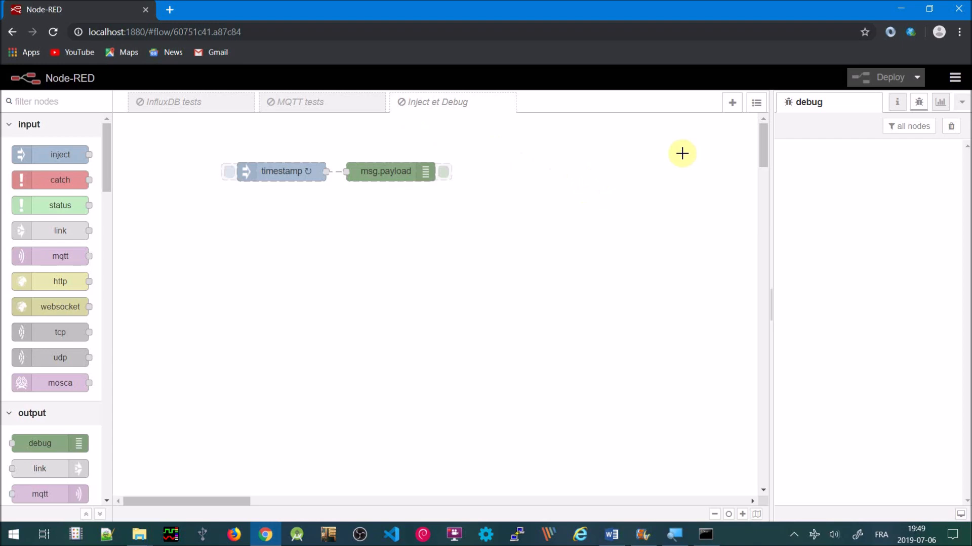
Export the current flow by downloading it as a JSON file
{"action": "left_click", "coordinate": [955, 80]}
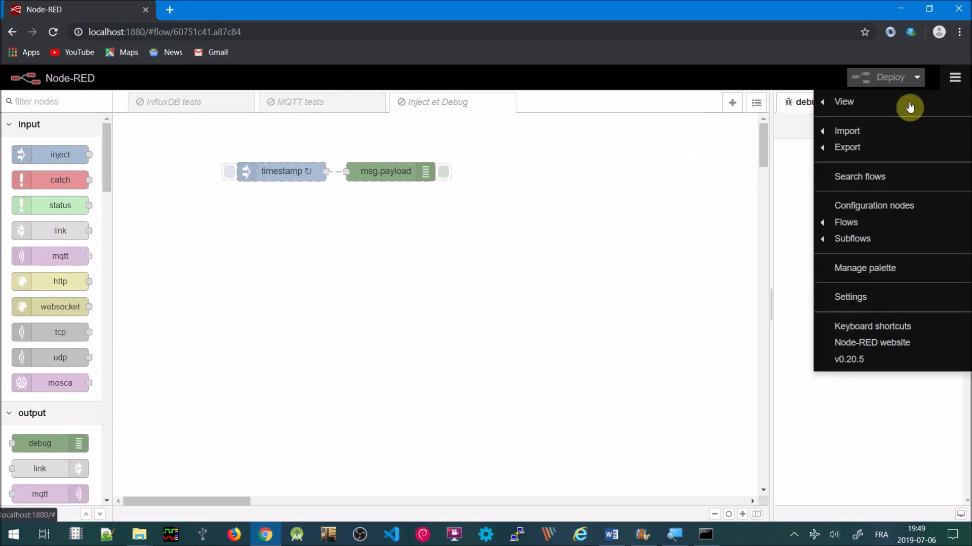
{"action": "mouse_move", "coordinate": [870, 147]}
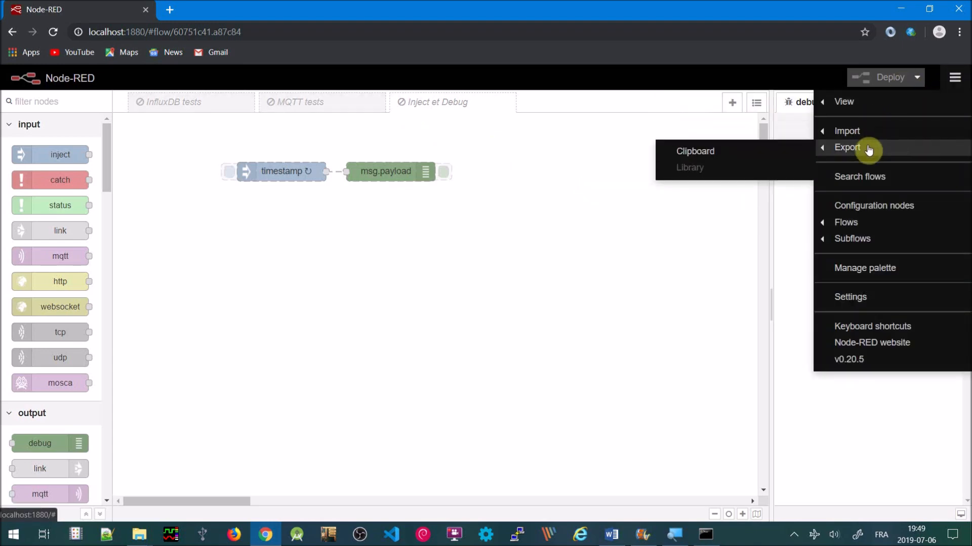
{"action": "left_click", "coordinate": [719, 150]}
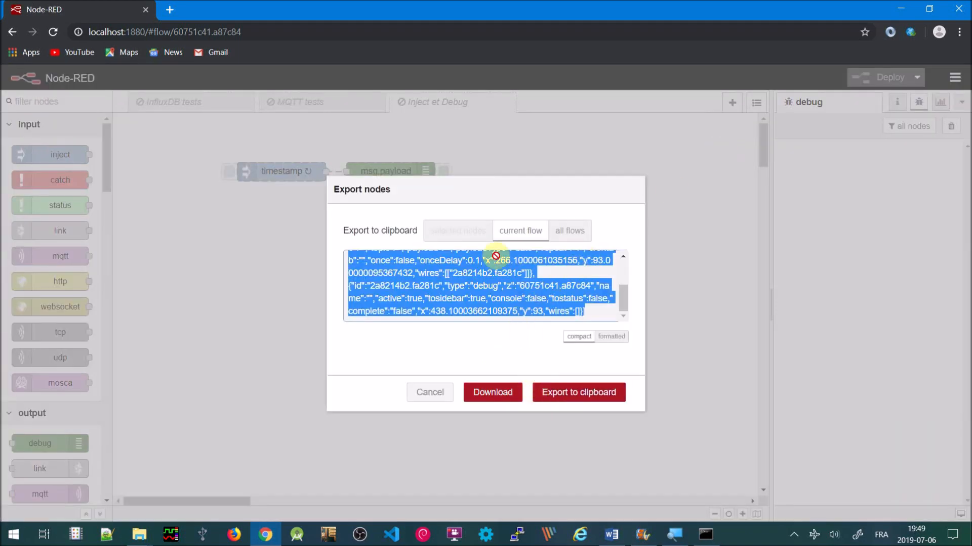
{"action": "left_click", "coordinate": [522, 233]}
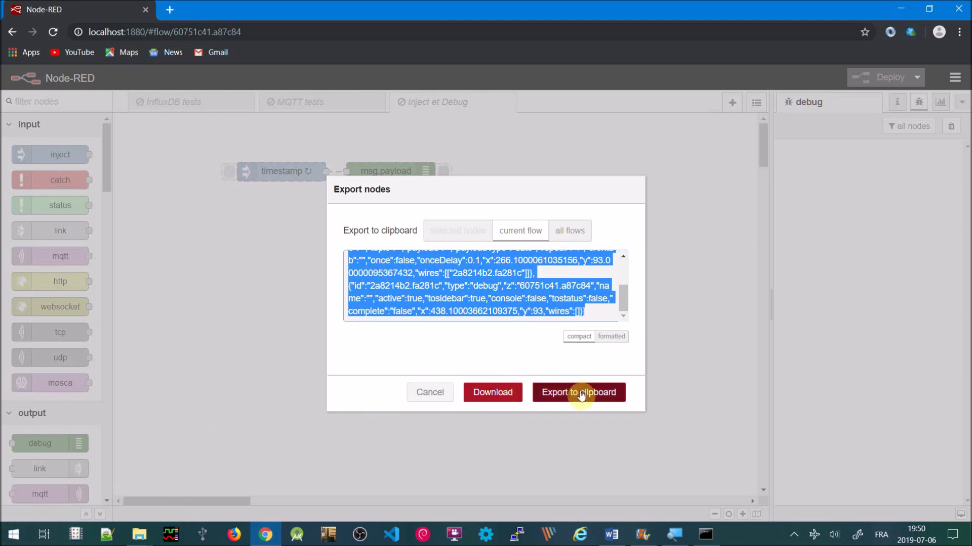
{"action": "left_click", "coordinate": [504, 392]}
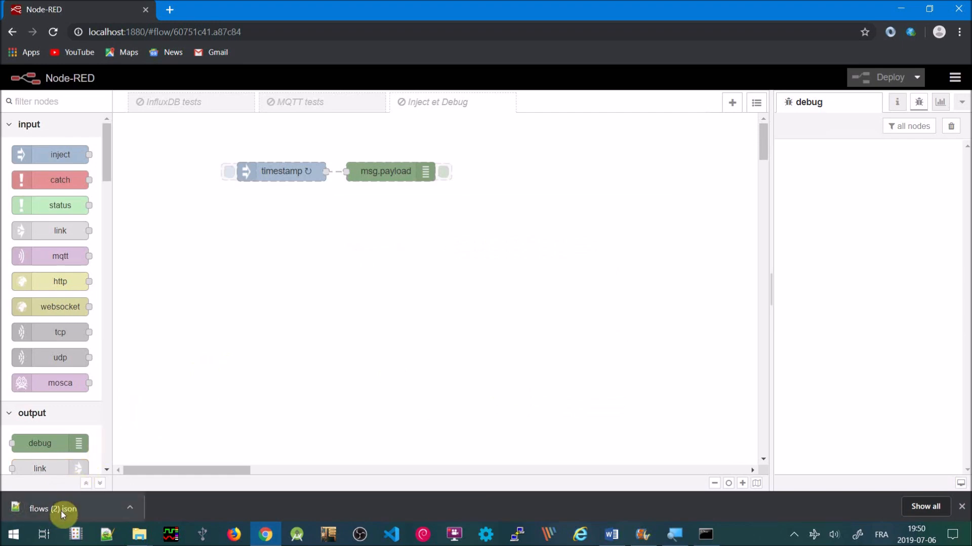
Show the downloaded flows (2).json in its folder and rename it to inject debug.json
{"action": "left_click", "coordinate": [134, 508]}
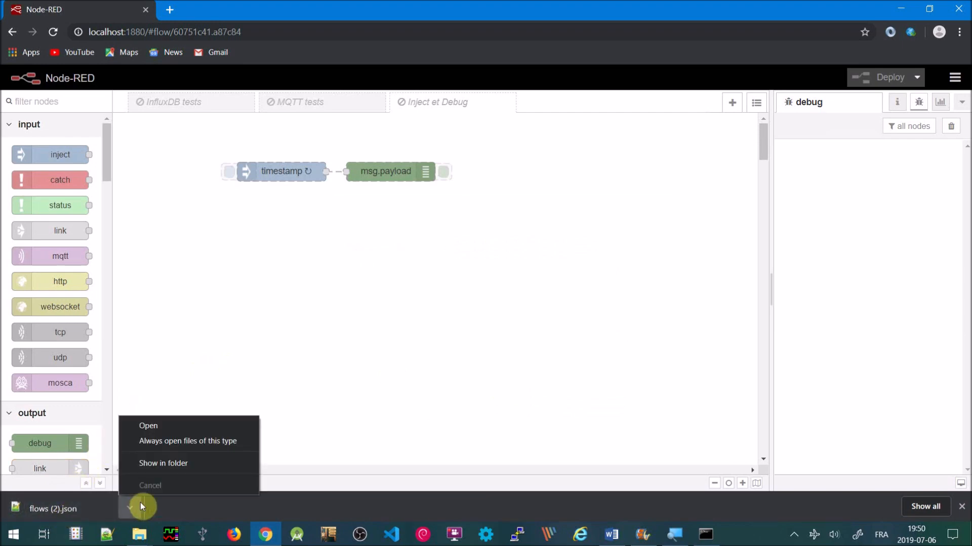
{"action": "left_click", "coordinate": [185, 463]}
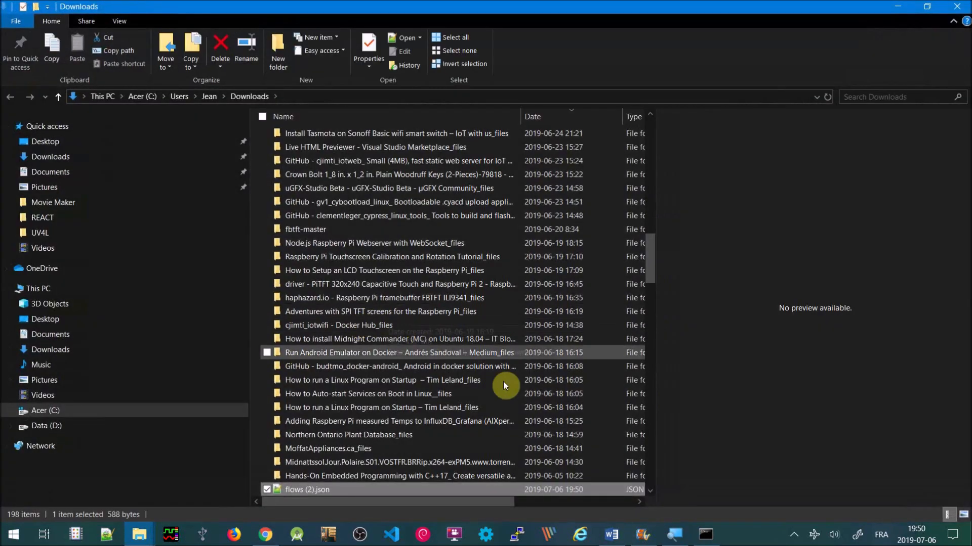
{"action": "right_click", "coordinate": [339, 490]}
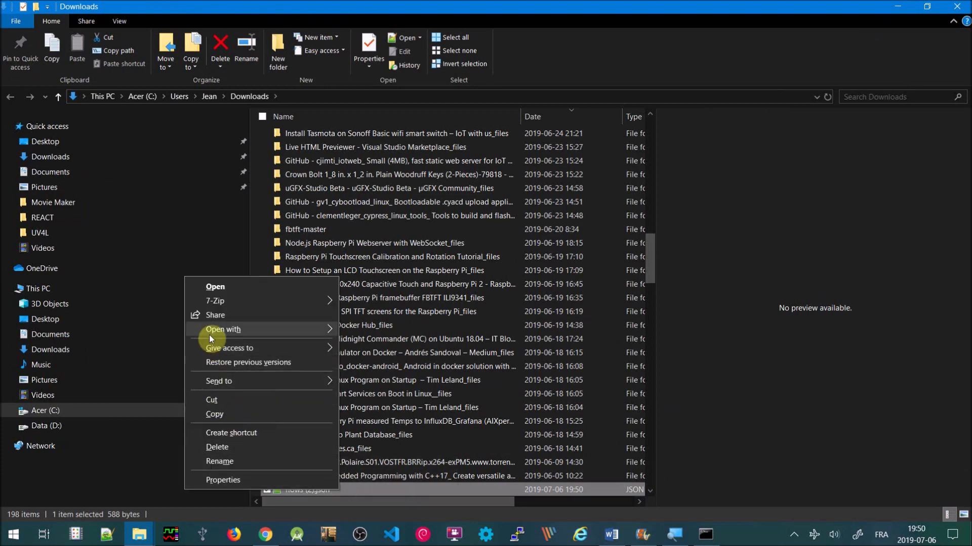
{"action": "left_click", "coordinate": [236, 461]}
{"action": "type", "text": "inj"}
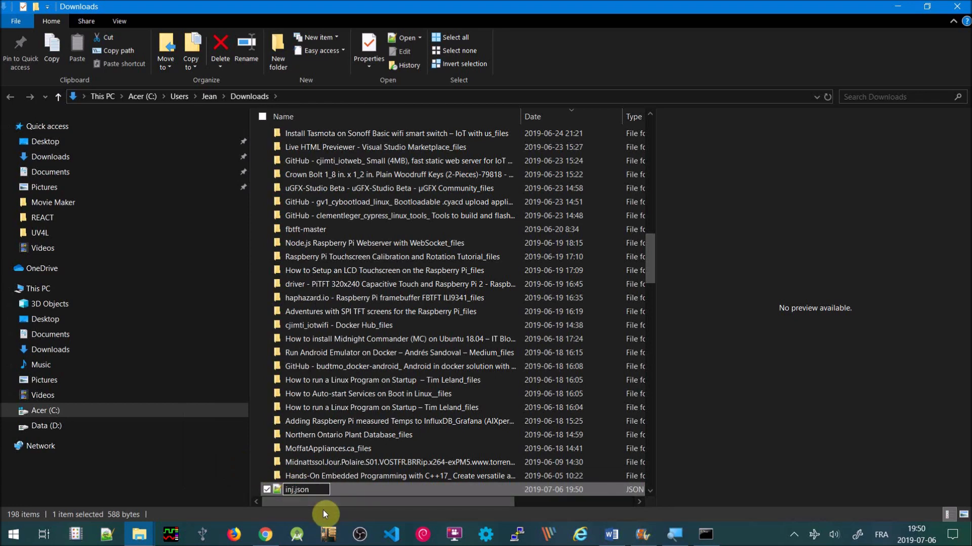
{"action": "type", "text": "ect debug"}
{"action": "key", "text": "Return"}
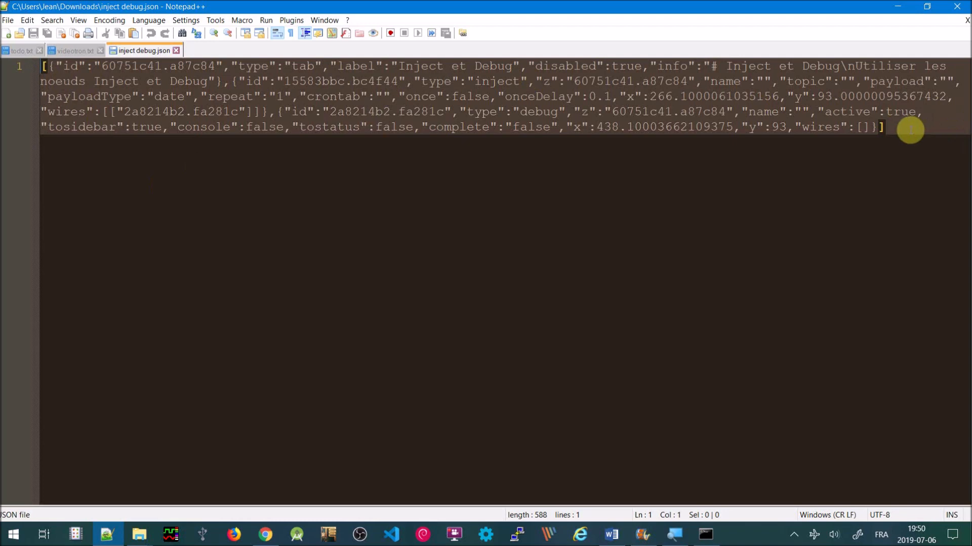
Examine the exported flow's JSON text in inject debug.json in Notepad++, selecting all of it, and close the editor
{"action": "left_click_drag", "start_coordinate": [909, 130], "coordinate": [37, 54]}
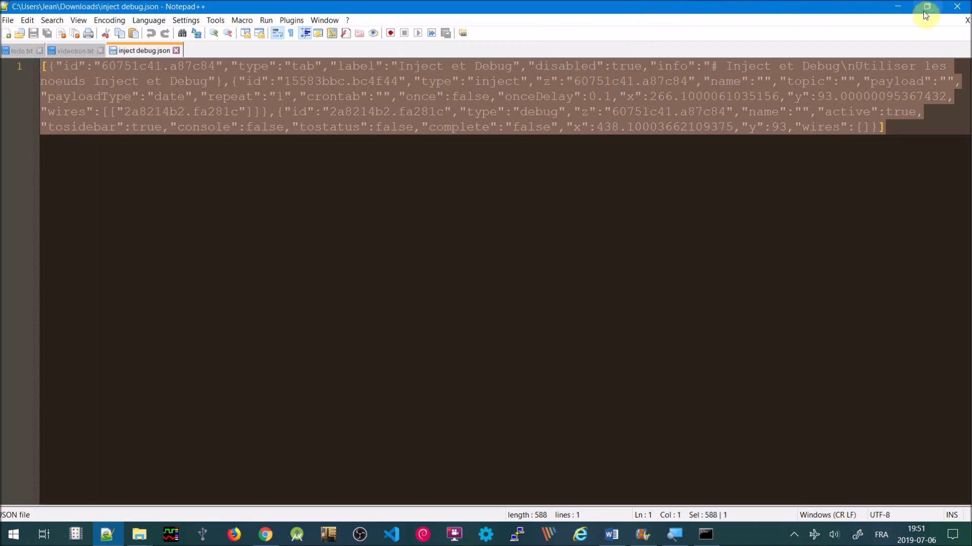
{"action": "left_click", "coordinate": [960, 6]}
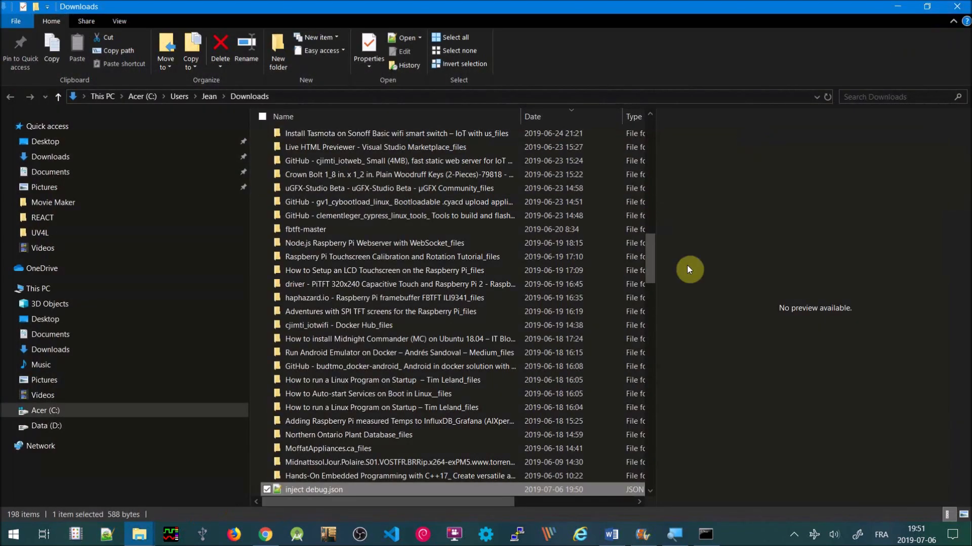
Return to Node-RED in Chrome, delete the Inject et Debug flow and deploy the change
{"action": "left_click", "coordinate": [264, 531]}
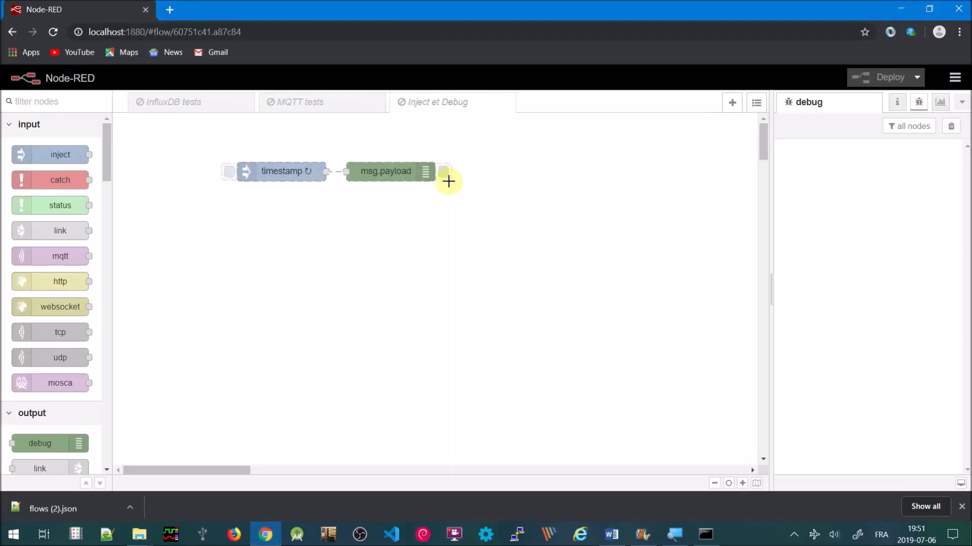
{"action": "double_click", "coordinate": [434, 104]}
{"action": "left_click", "coordinate": [463, 130]}
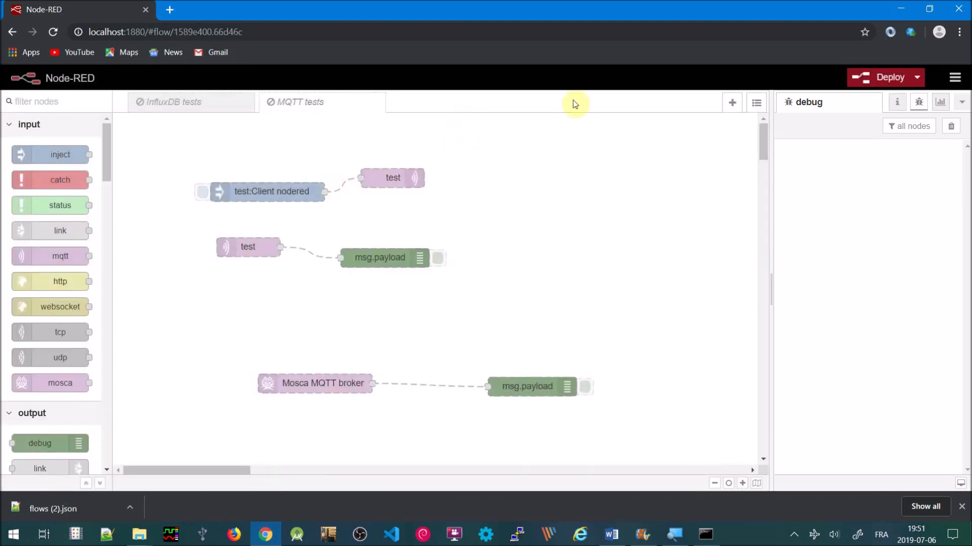
{"action": "left_click", "coordinate": [869, 79]}
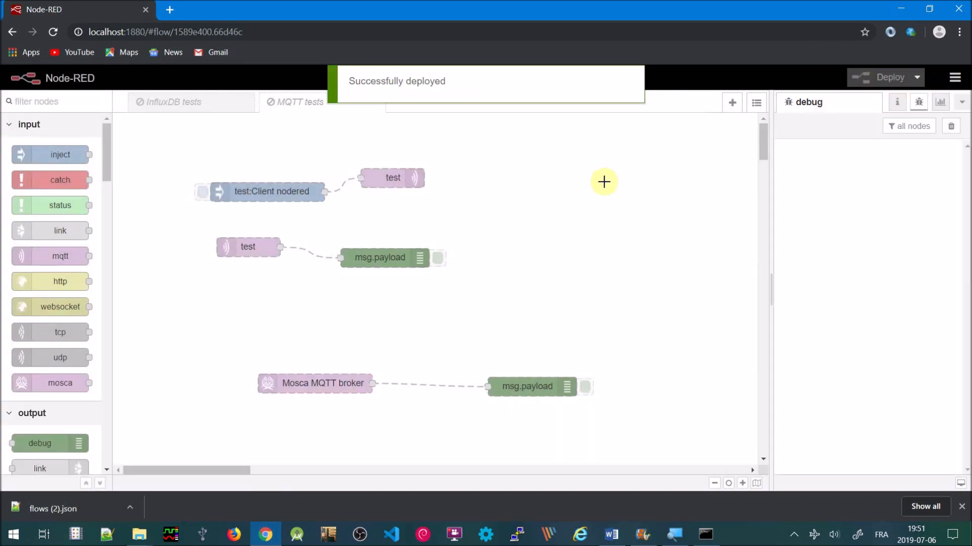
Close the browser, restart Chrome and reopen the Node-RED editor at localhost:1880
{"action": "left_click", "coordinate": [959, 7]}
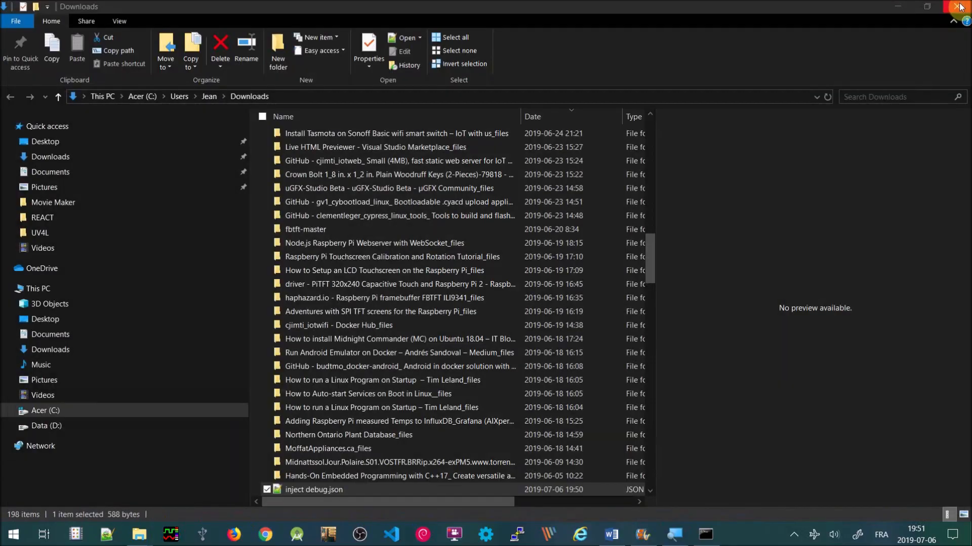
{"action": "left_click", "coordinate": [266, 535]}
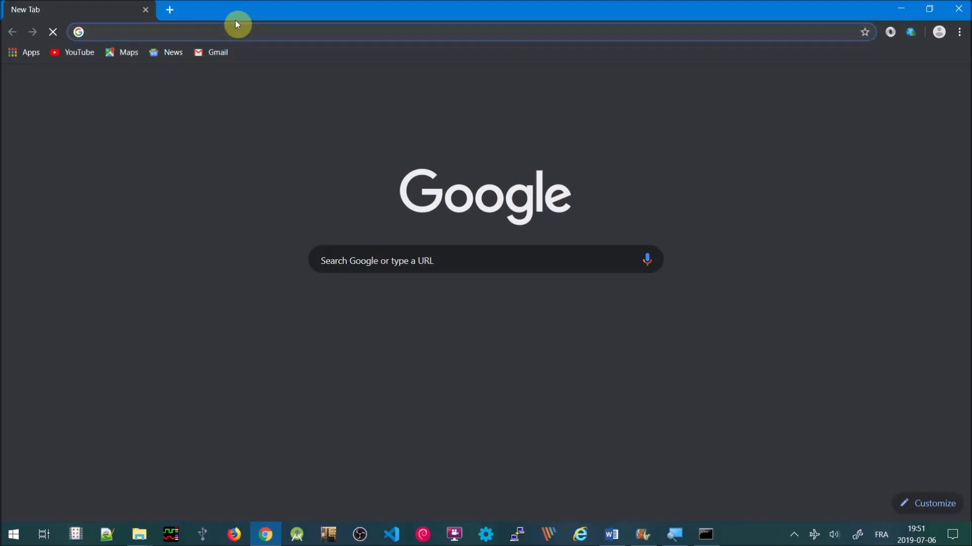
{"action": "type", "text": "localhost:1880"}
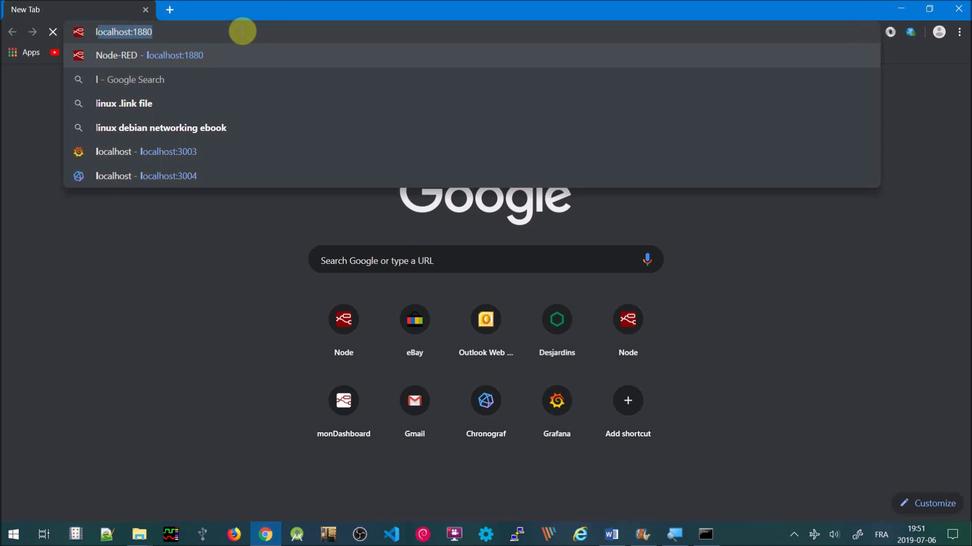
{"action": "left_click", "coordinate": [189, 33]}
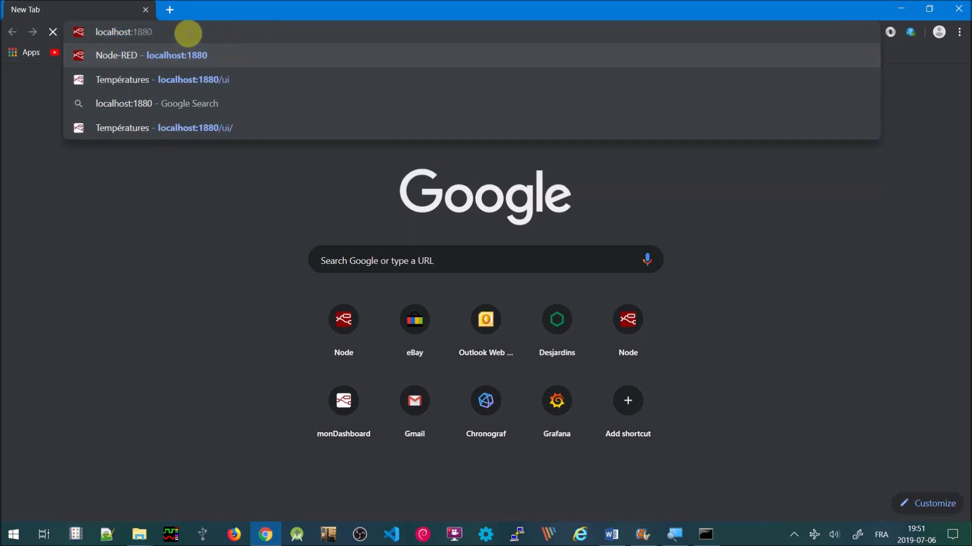
{"action": "key", "text": "Return"}
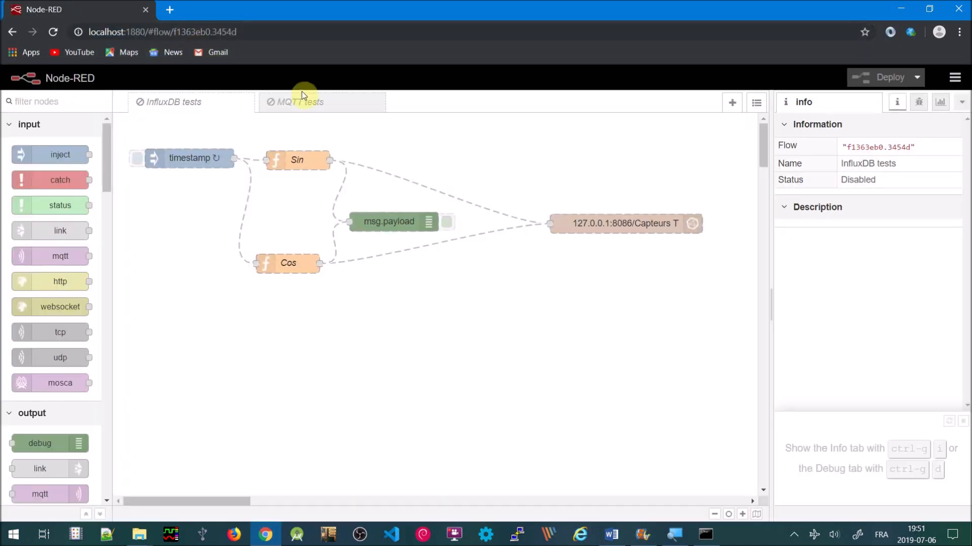
Open the Import nodes dialog for importing flow JSON from the clipboard
{"action": "left_click", "coordinate": [956, 79]}
{"action": "mouse_move", "coordinate": [842, 130]}
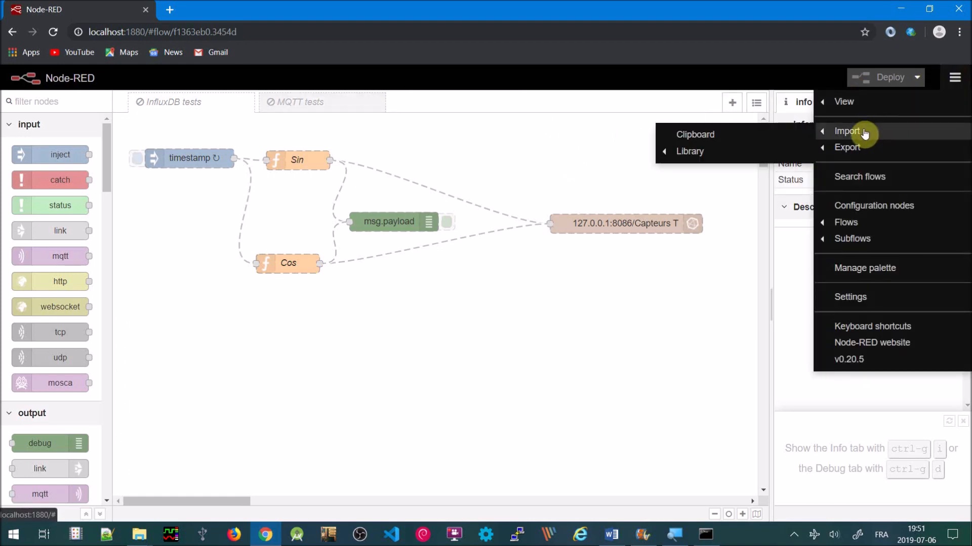
{"action": "left_click", "coordinate": [711, 133]}
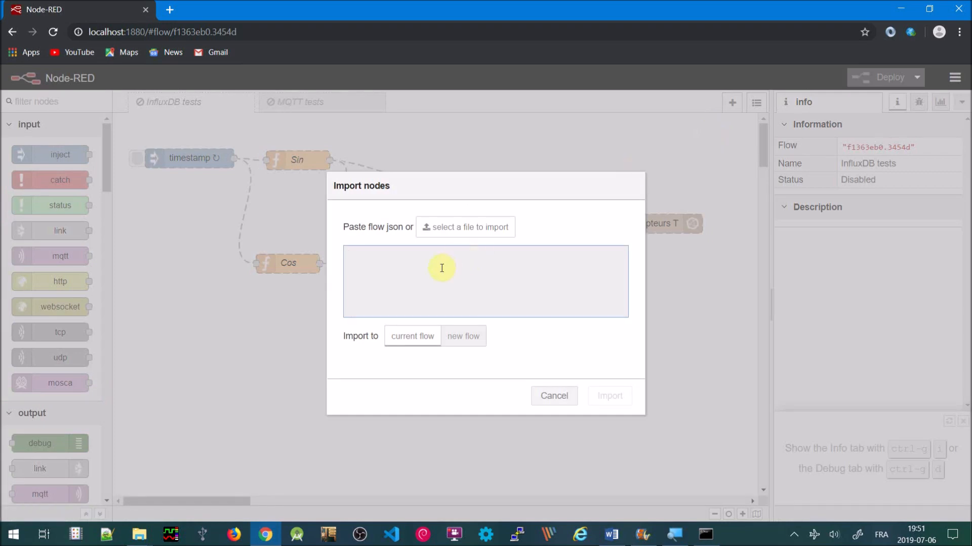
{"action": "key", "text": "ctrl+v"}
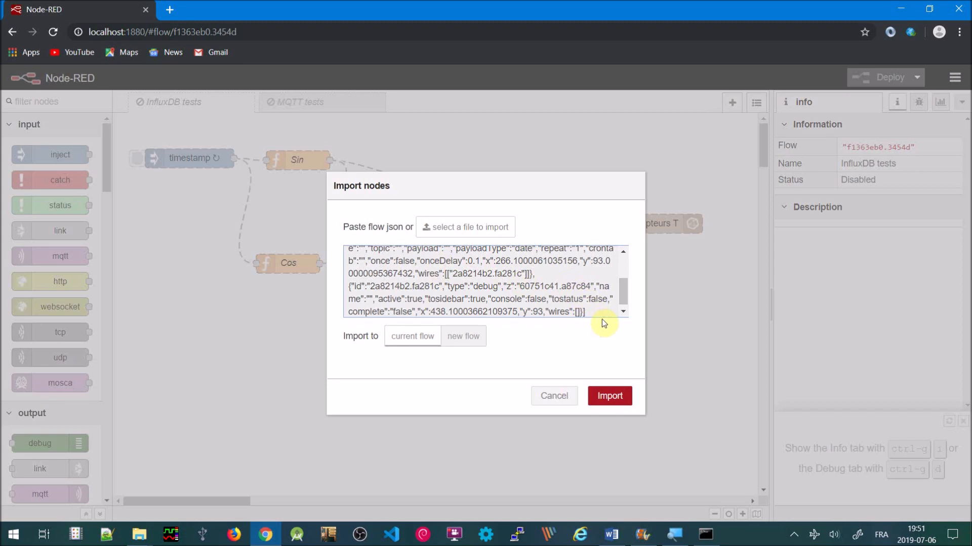
{"action": "key", "text": "ctrl+a"}
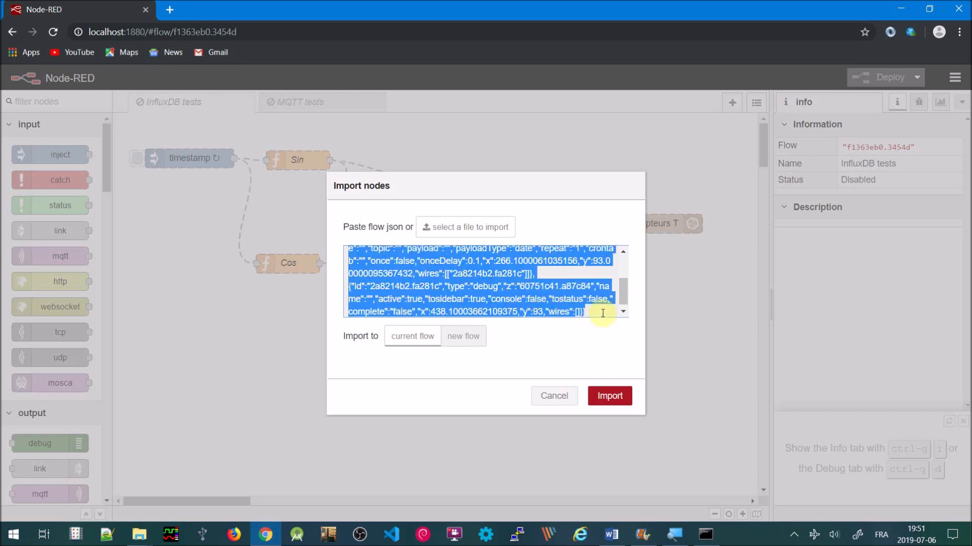
{"action": "key", "text": "Delete"}
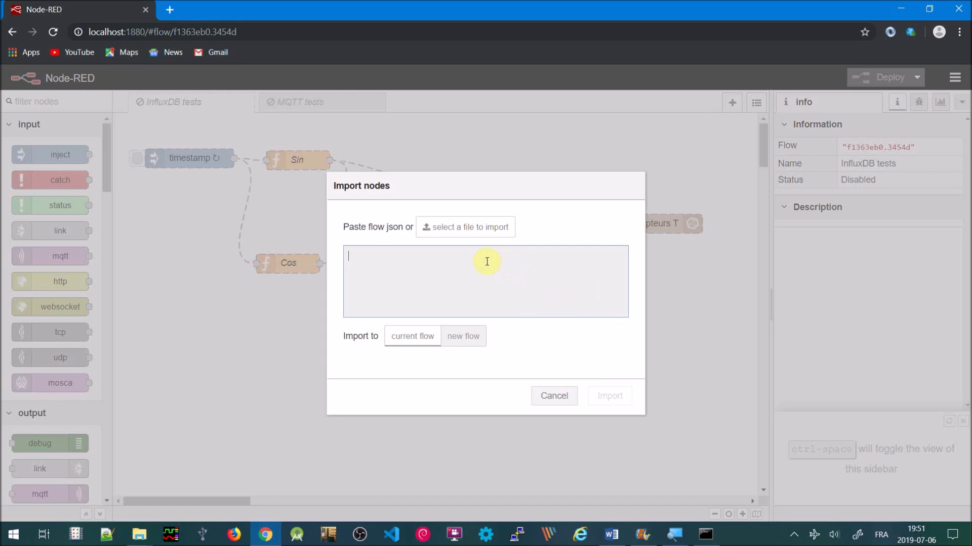
Load inject debug.json from the Downloads folder and import it as a new flow
{"action": "left_click", "coordinate": [447, 228]}
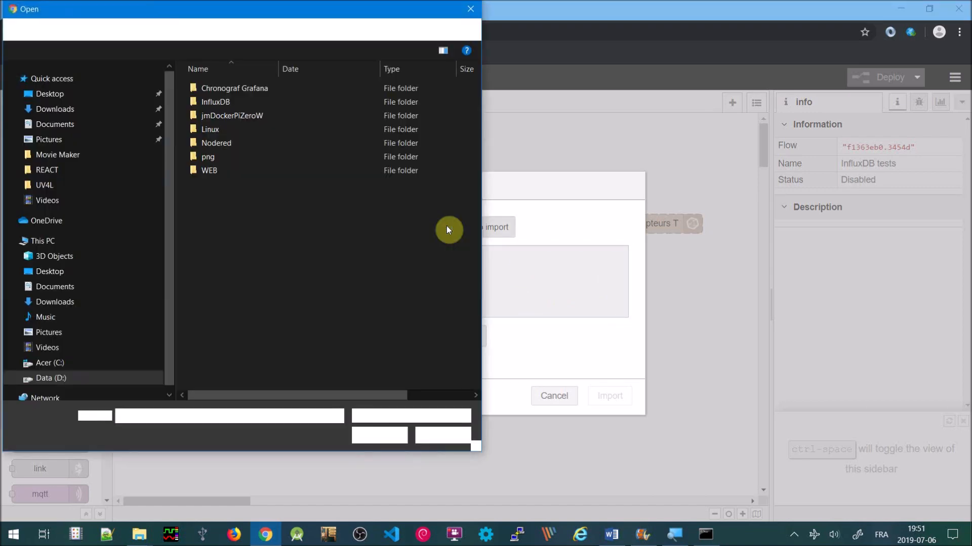
{"action": "left_click", "coordinate": [99, 111]}
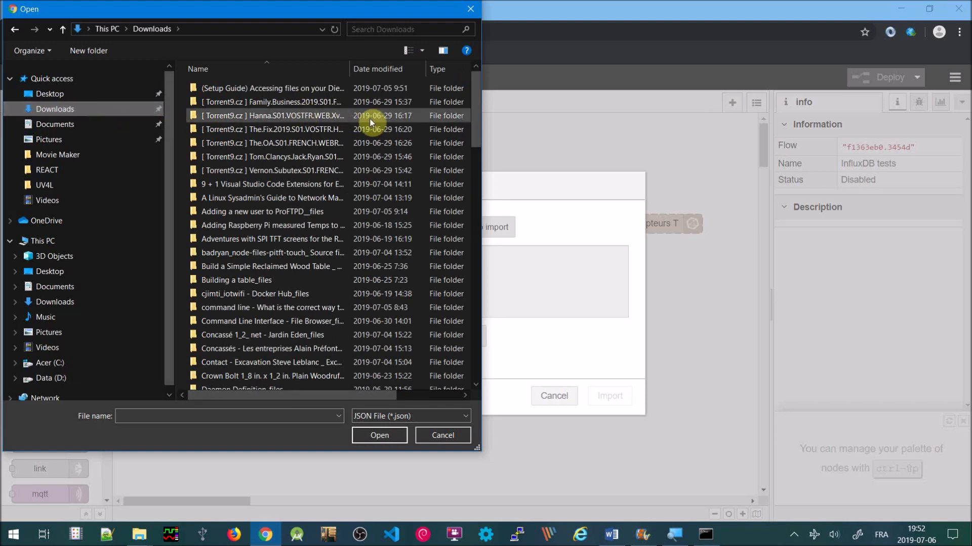
{"action": "left_click", "coordinate": [393, 72]}
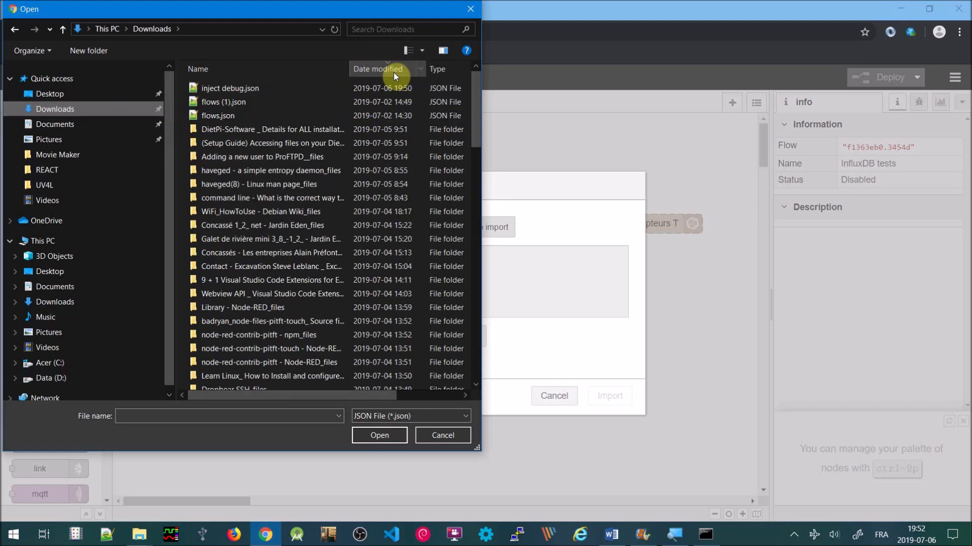
{"action": "double_click", "coordinate": [229, 88]}
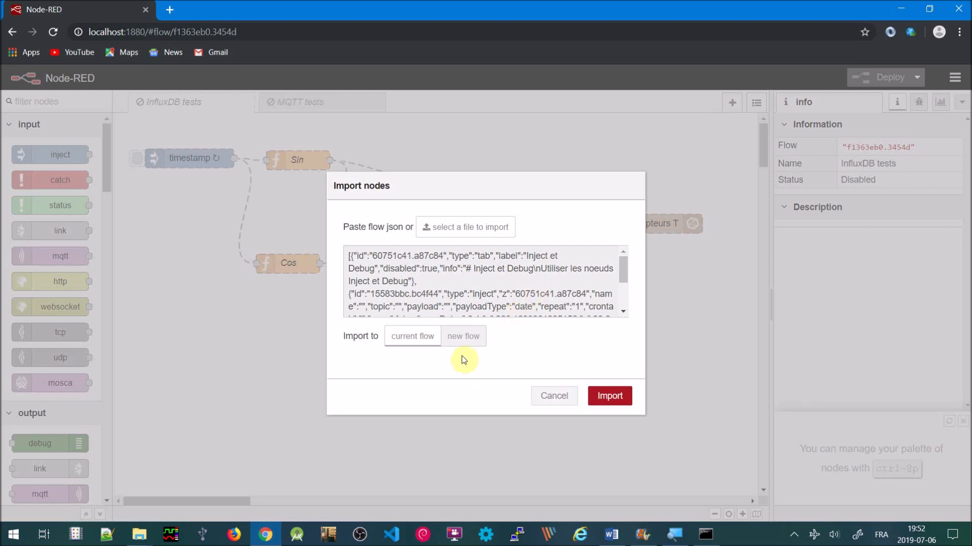
{"action": "left_click", "coordinate": [463, 337]}
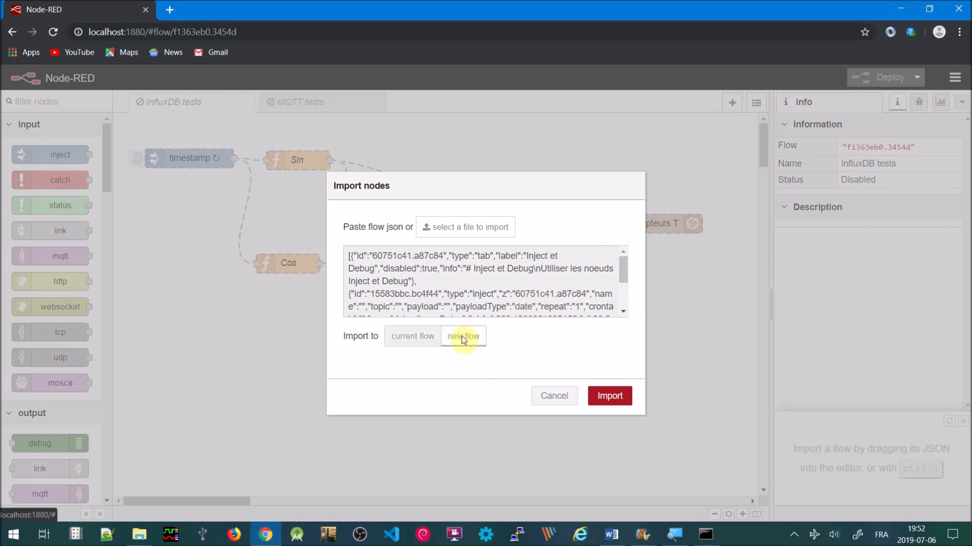
{"action": "left_click", "coordinate": [602, 396]}
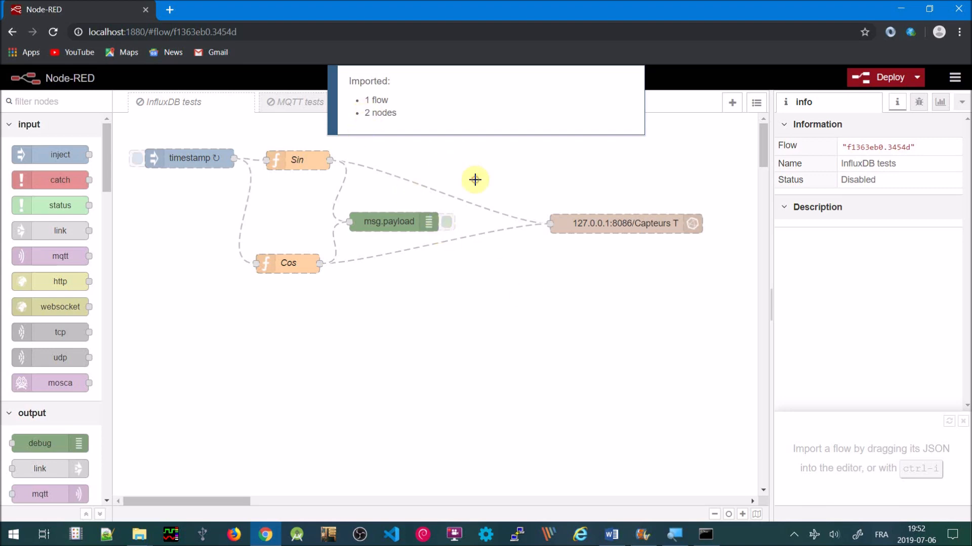
Set the status of the imported Inject et Debug flow to Enabled
{"action": "left_click", "coordinate": [447, 110]}
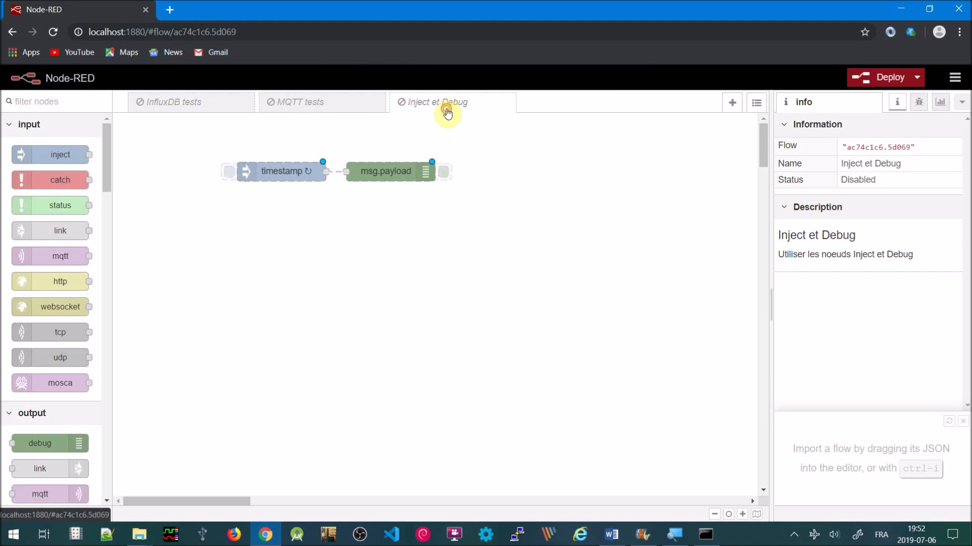
{"action": "double_click", "coordinate": [447, 112]}
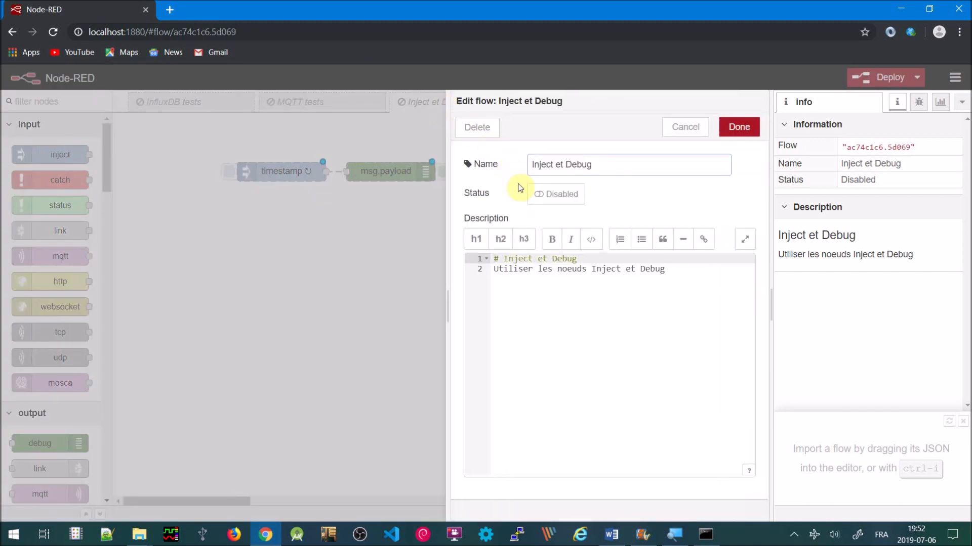
{"action": "left_click", "coordinate": [542, 195]}
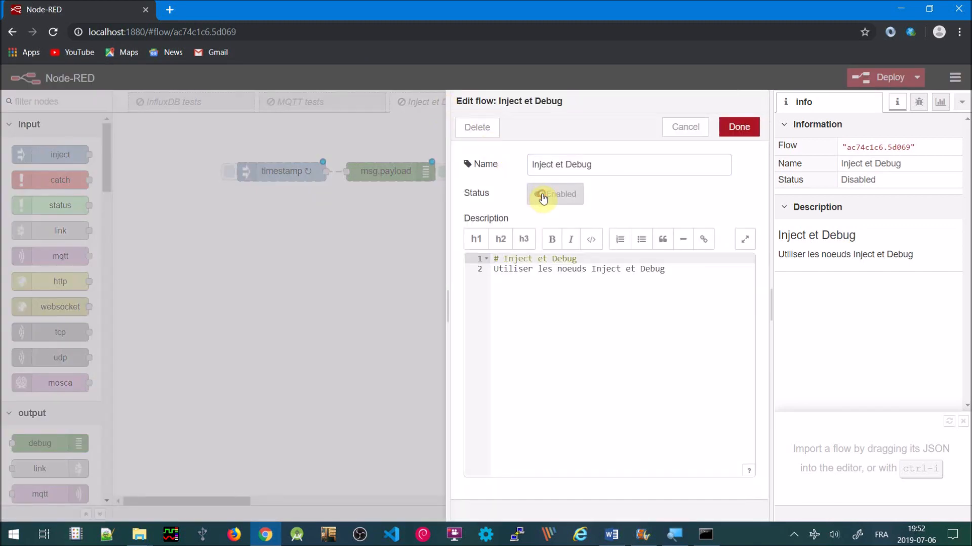
{"action": "left_click", "coordinate": [735, 133]}
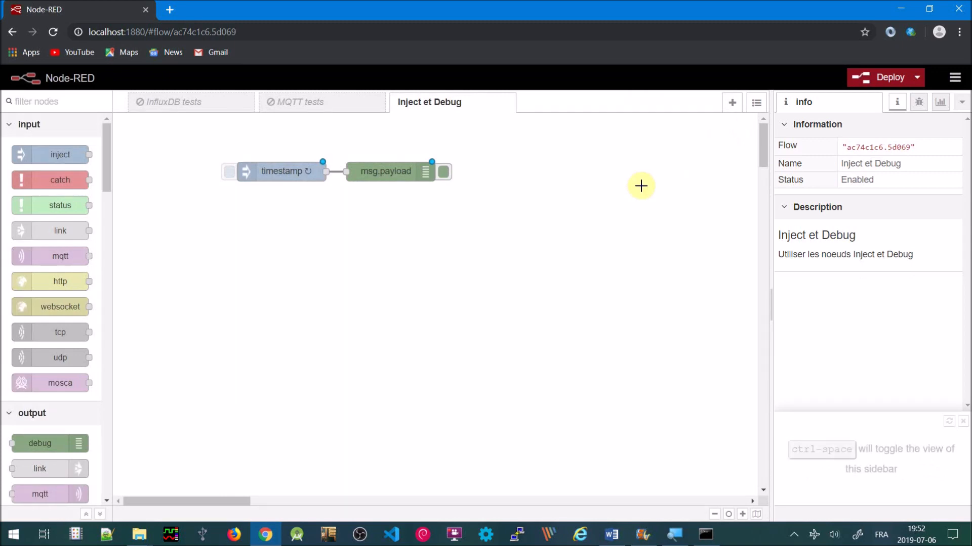
Deploy the enabled Inject et Debug flow and display its debug messages
{"action": "left_click", "coordinate": [869, 78]}
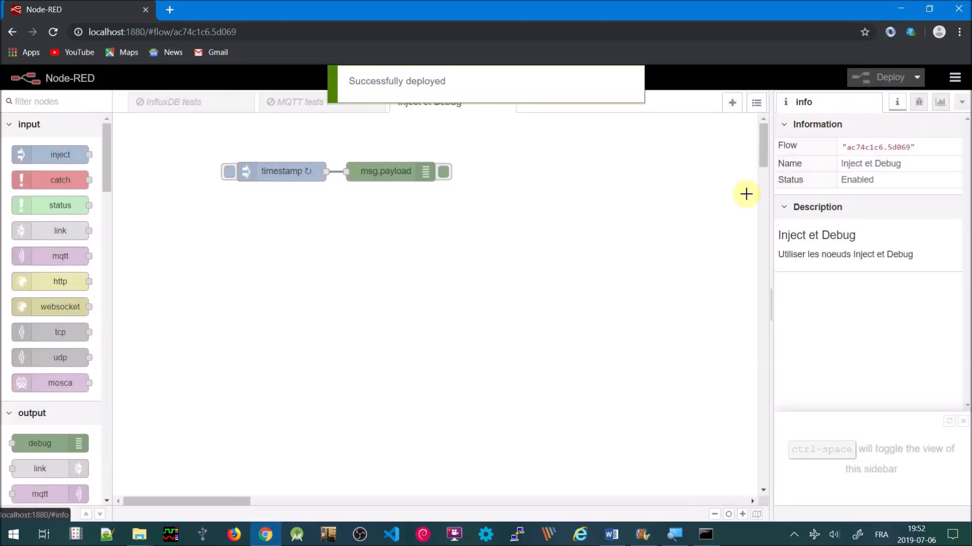
{"action": "left_click", "coordinate": [918, 104]}
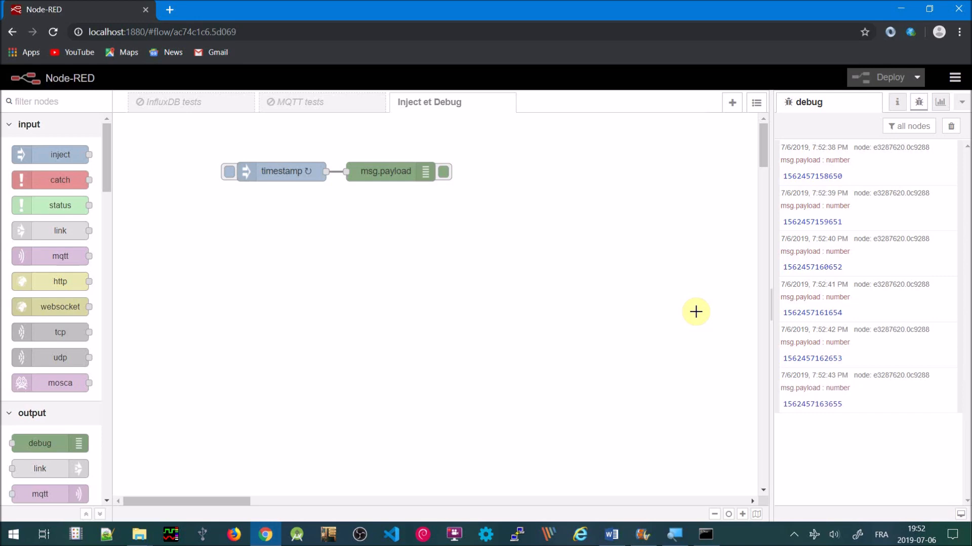
Switch to the Word document
{"action": "left_click", "coordinate": [611, 535]}
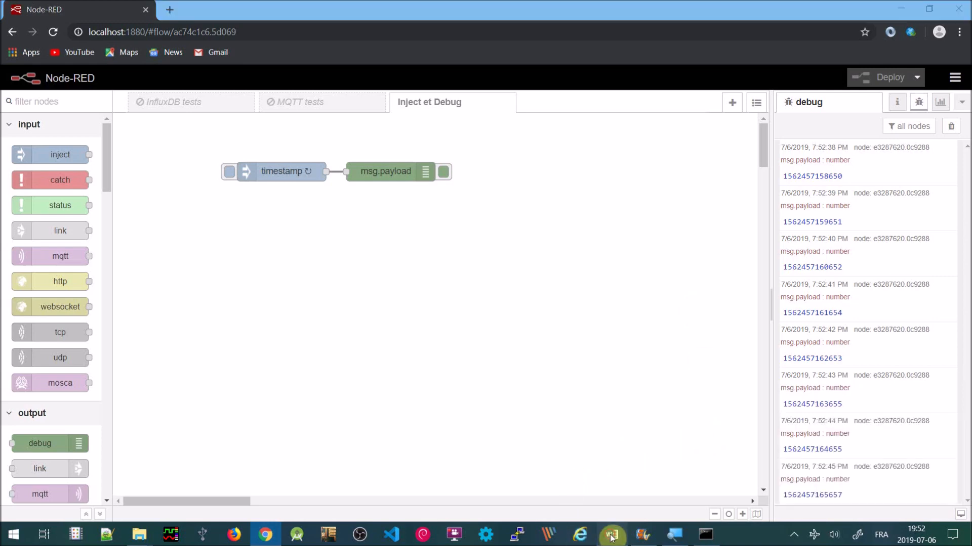